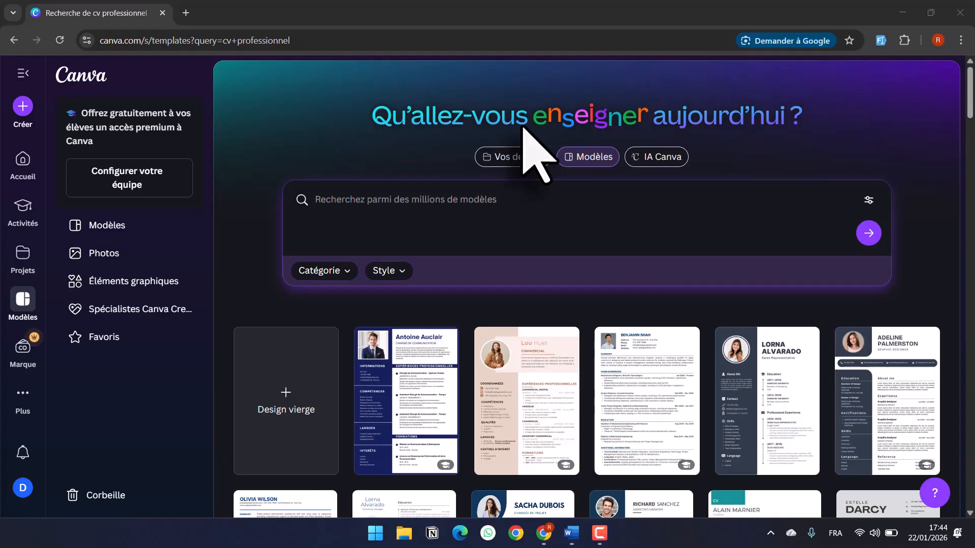
- Scroll down through the 'cv professionnel' template results grid
scroll(523, 127, "down", 5)
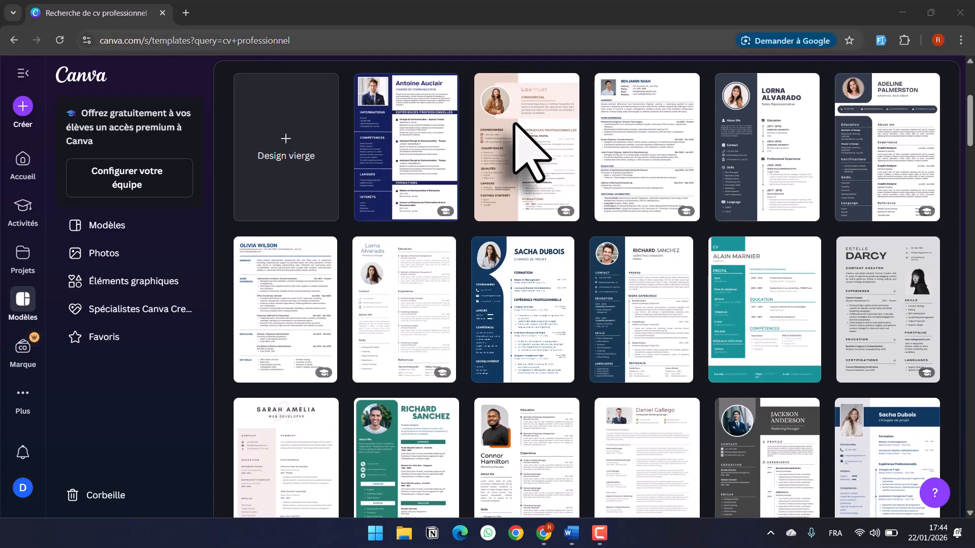
- Open canva.com in a new browser tab
left_click(185, 14)
left_click(197, 40)
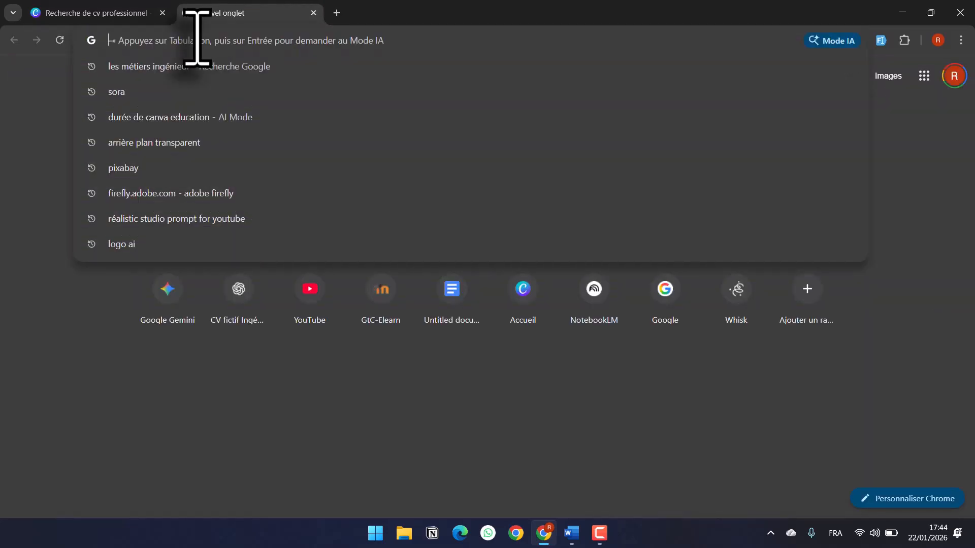
type("can")
key("Return")
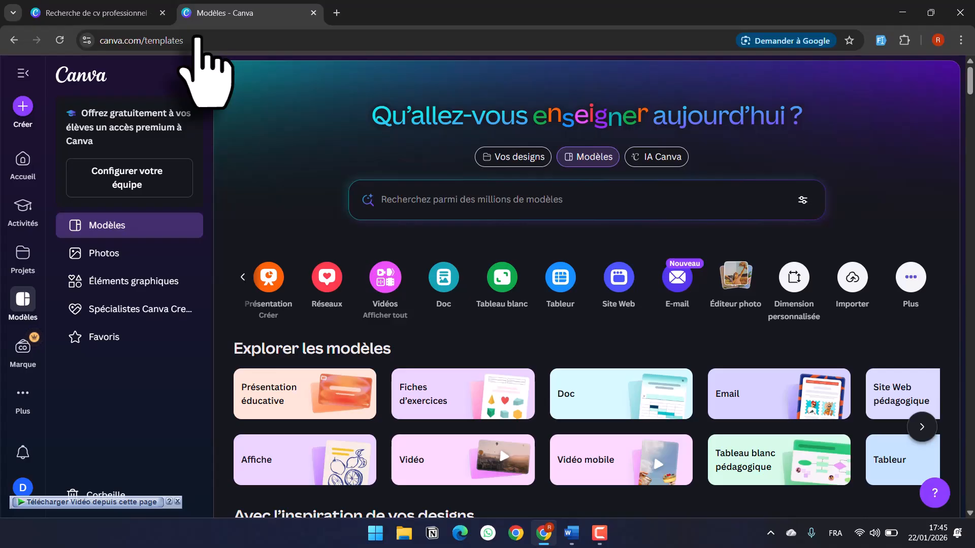
- Enter 'CV' in the template search and browse the suggested searches
left_click(417, 203)
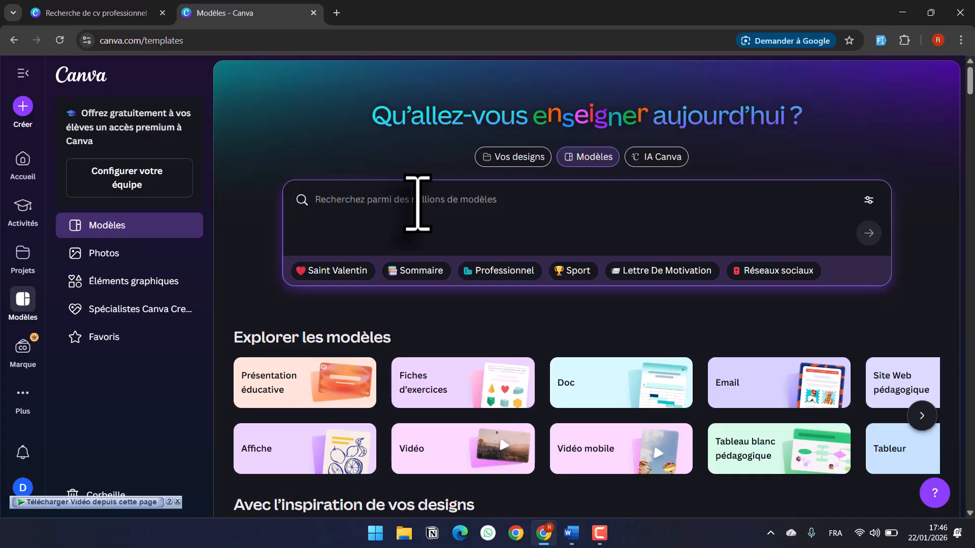
type("CV")
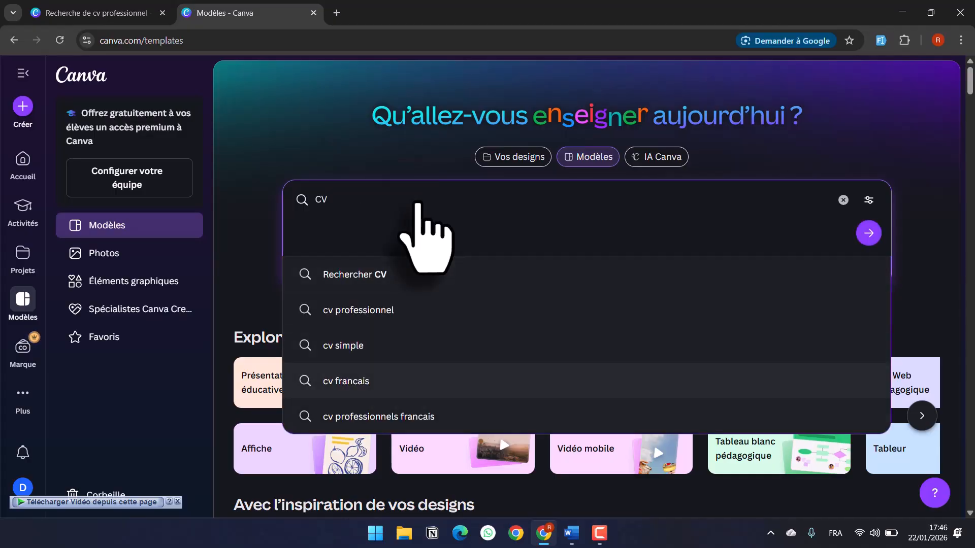
key("Up")
key("Down")
key("Down")
key("Down")
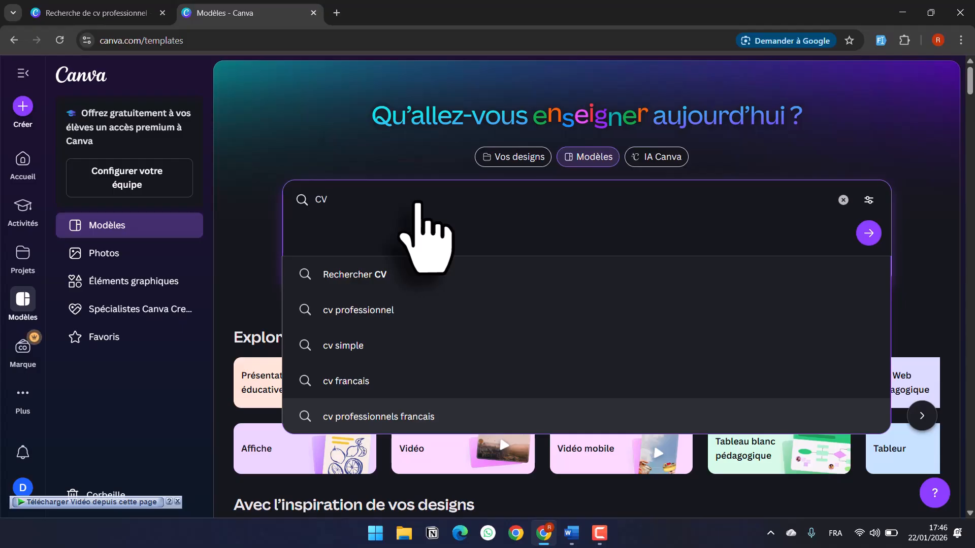
key("Up")
key("Down")
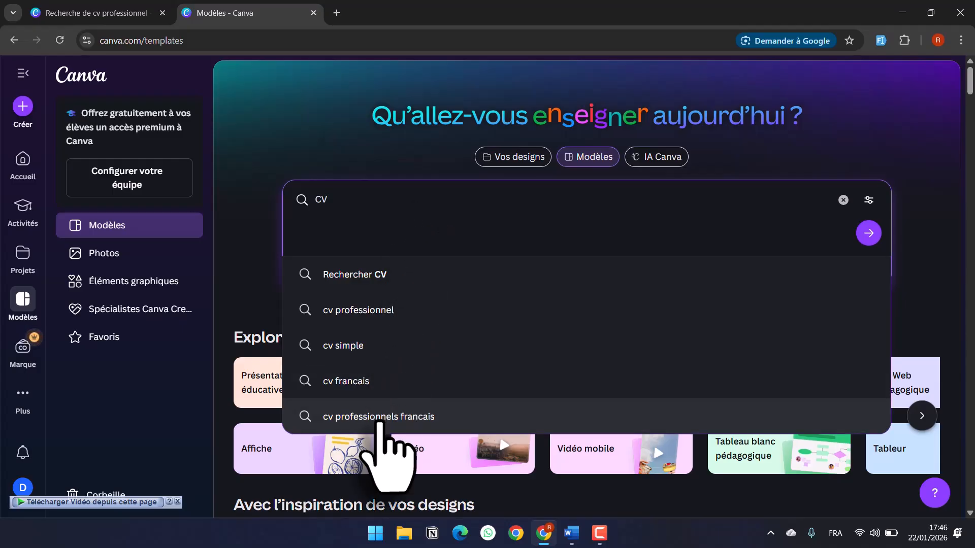
- Search 'cv professionnels francais' and start customising the Adeline Palmerston resume template
left_click(386, 417)
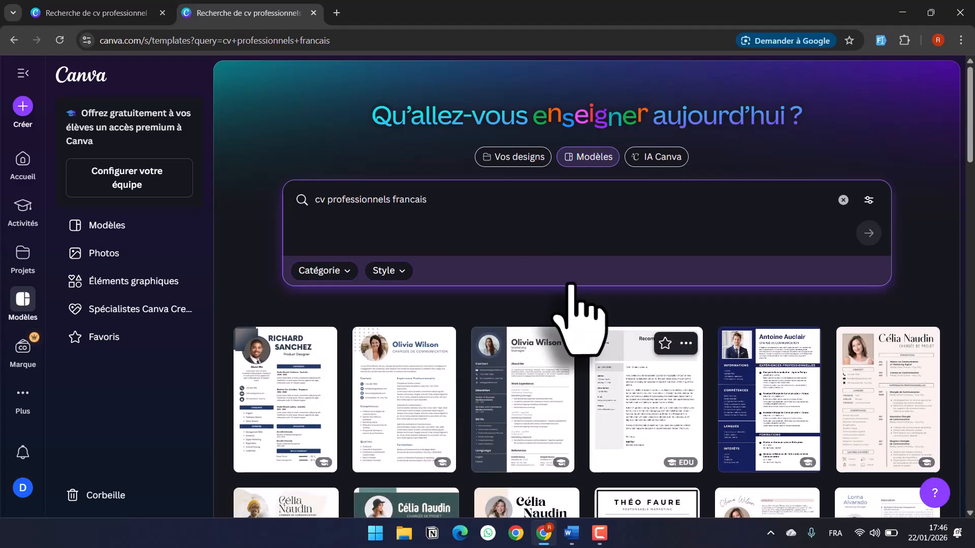
scroll(570, 285, "down", 2)
scroll(570, 284, "down", 10)
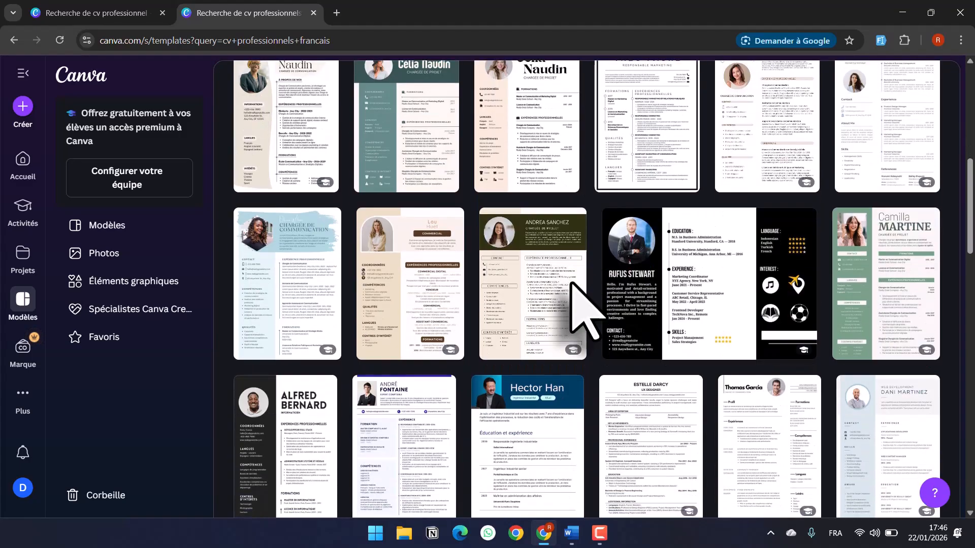
scroll(572, 285, "down", 15)
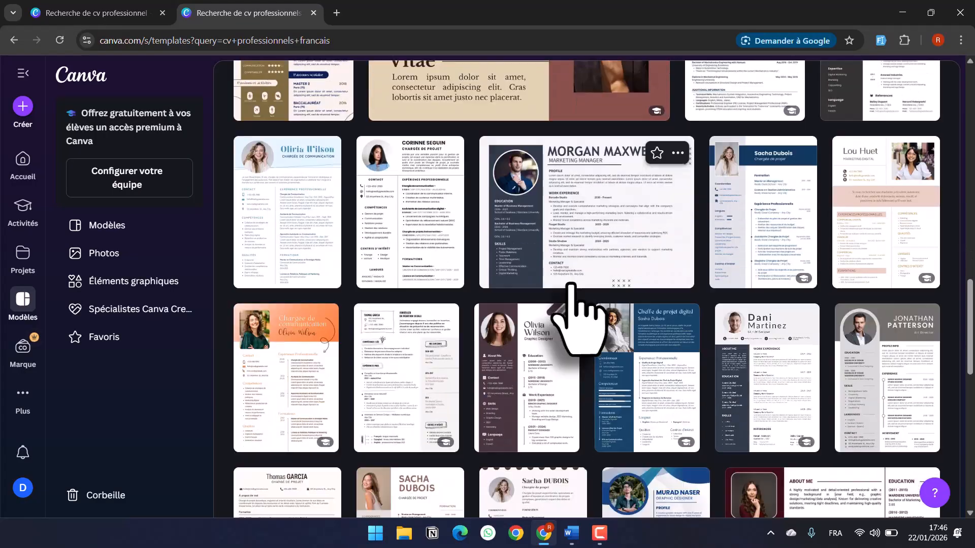
scroll(570, 285, "down", 5)
scroll(573, 285, "down", 3)
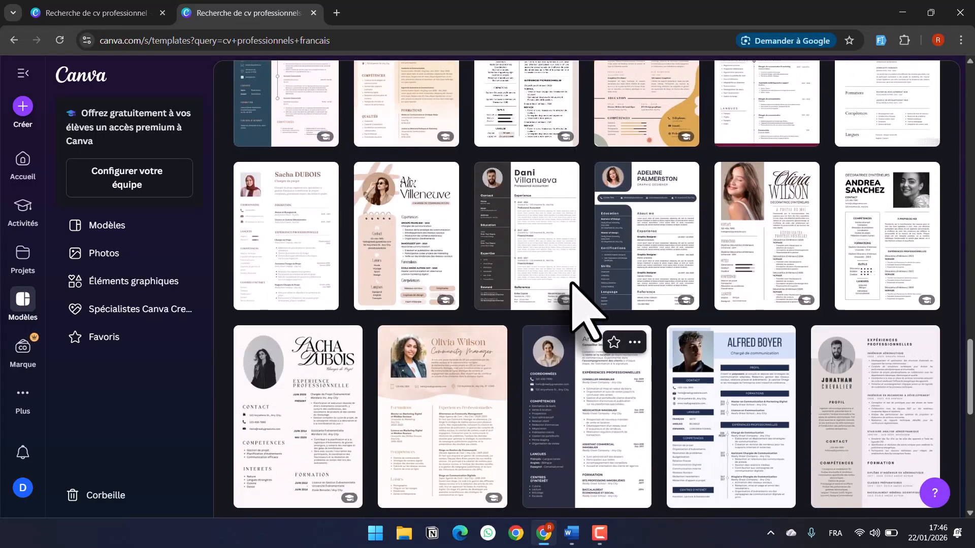
scroll(571, 284, "down", 2)
scroll(569, 285, "up", 5)
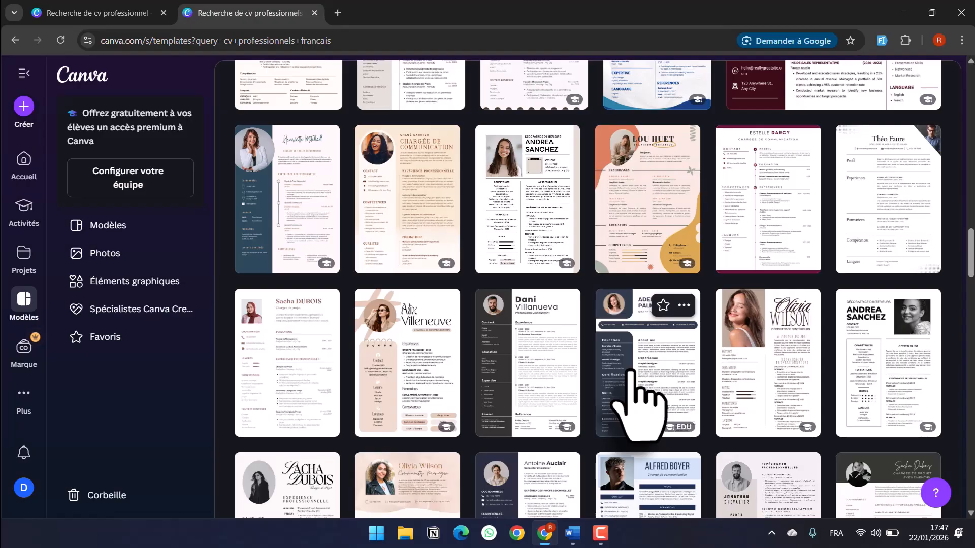
left_click(639, 401)
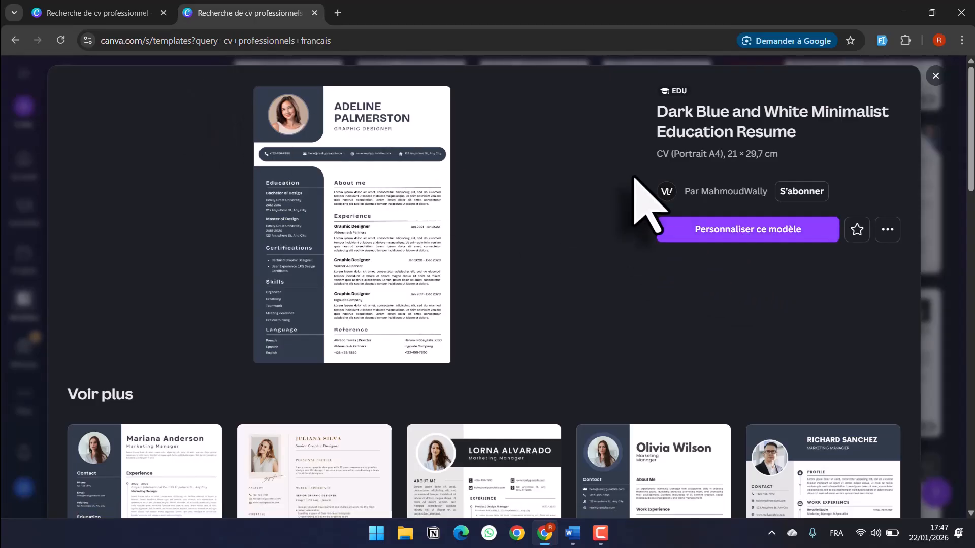
left_click(695, 239)
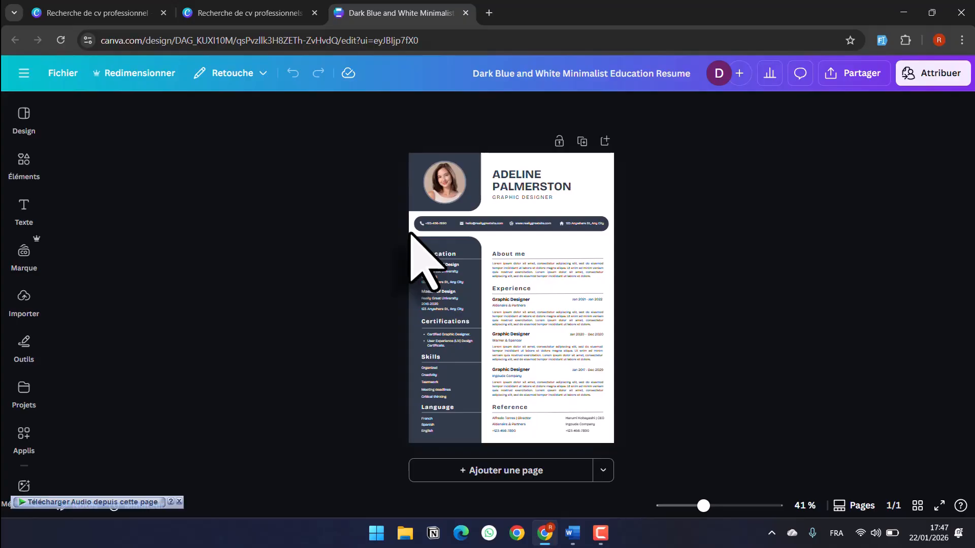
left_click(410, 234)
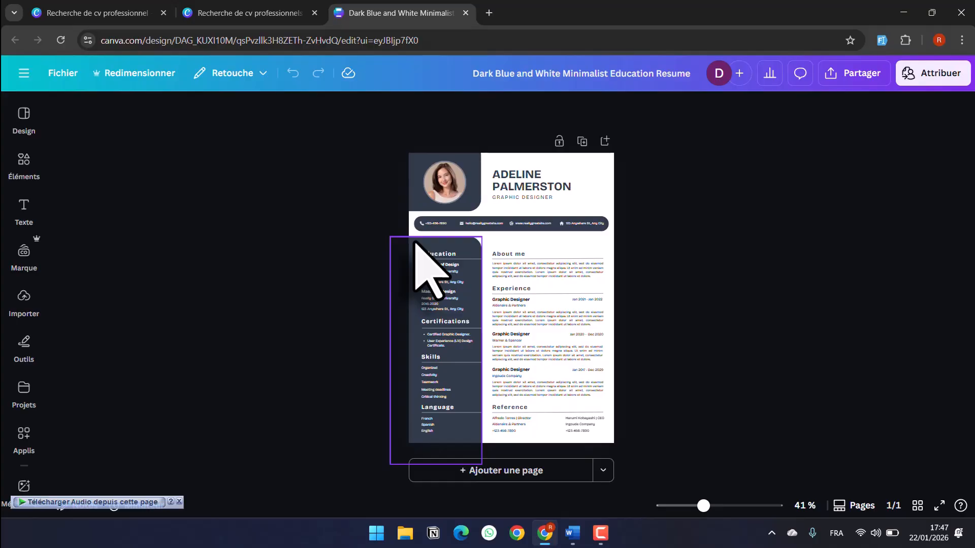
scroll(412, 238, "up", 3)
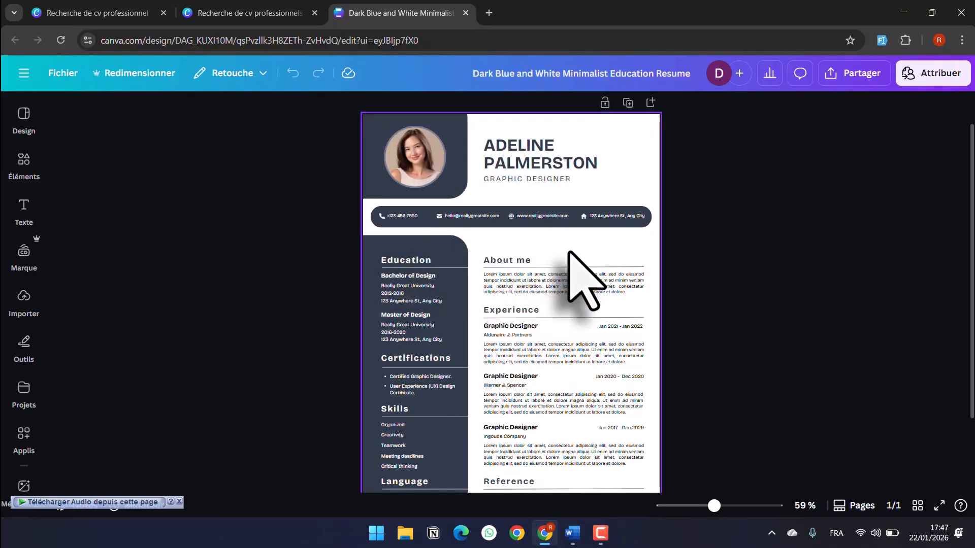
scroll(535, 296, "down", 2)
scroll(535, 296, "up", 3)
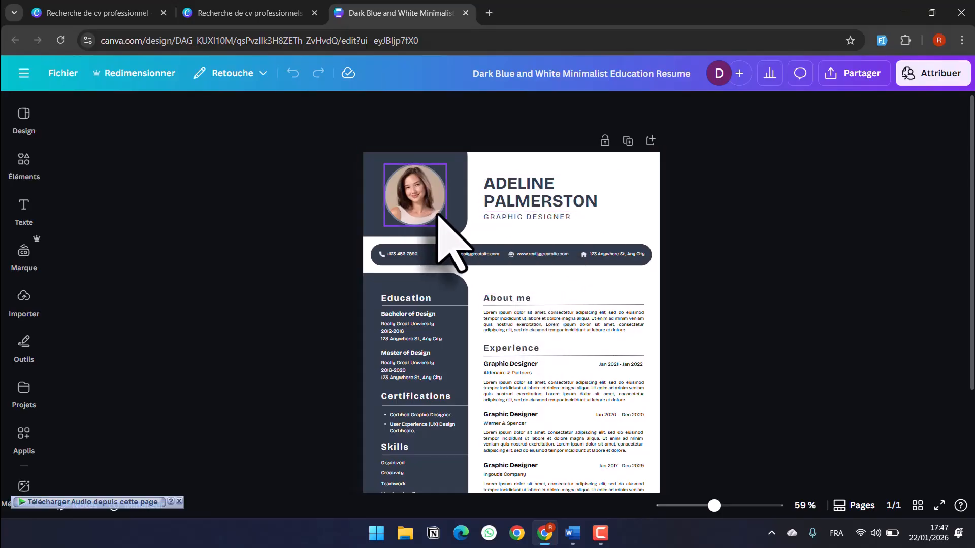
left_click(558, 202)
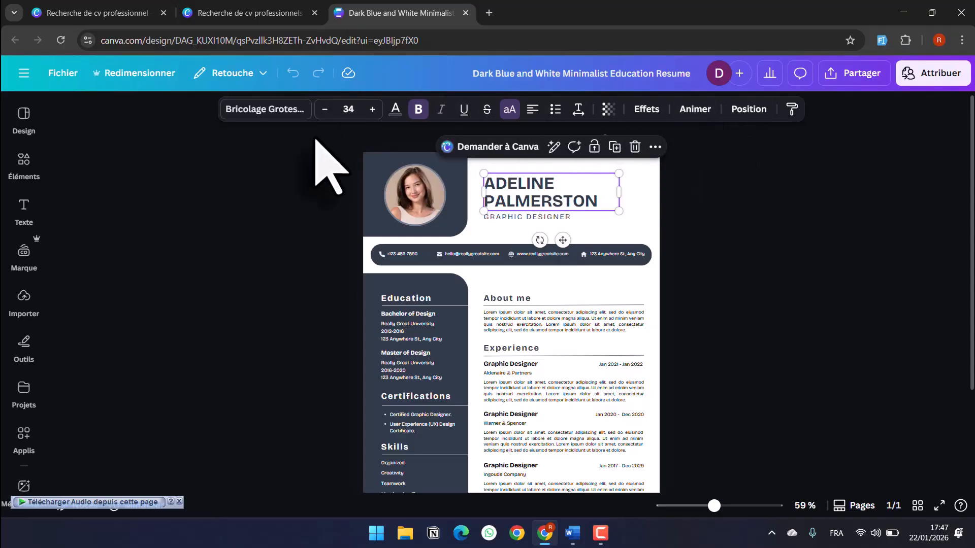
left_click(419, 205)
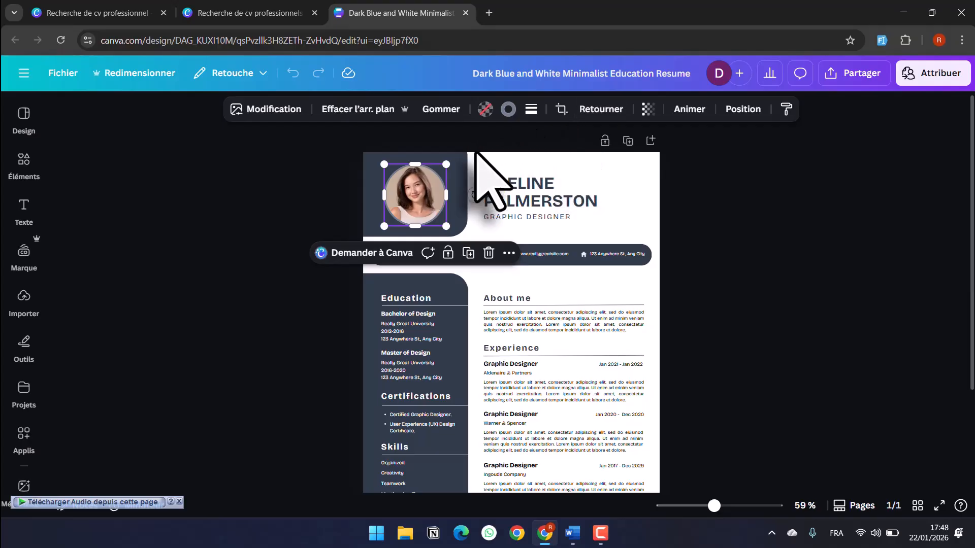
left_click(718, 237)
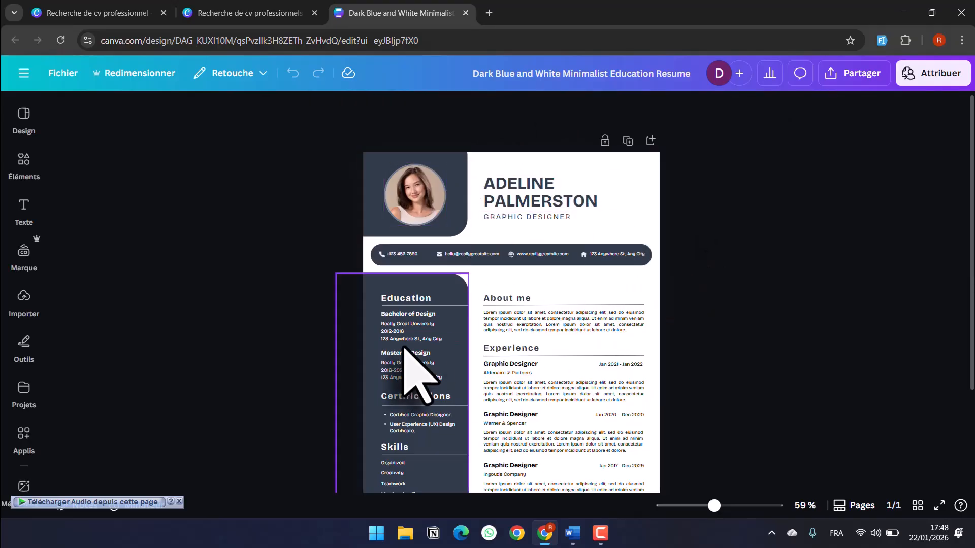
left_click(415, 297)
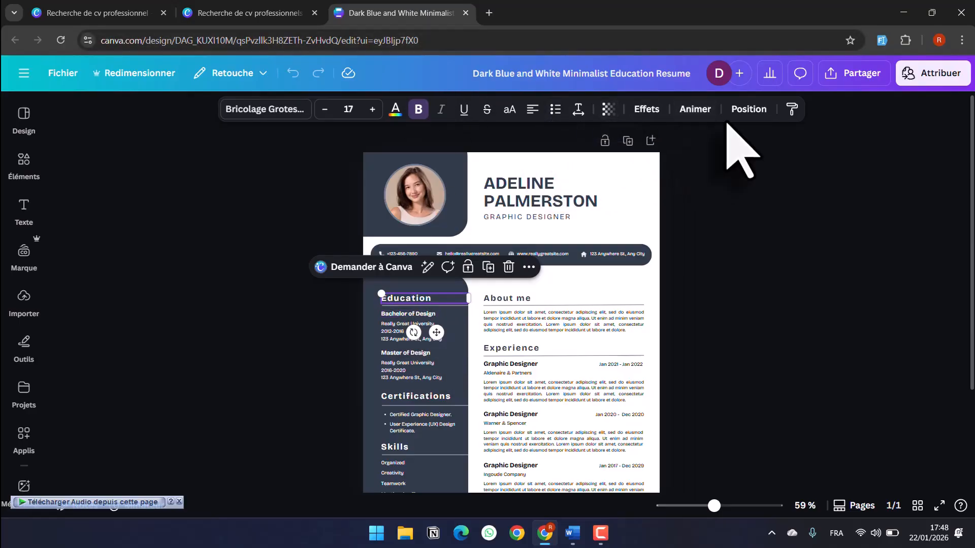
left_click(786, 381)
scroll(804, 341, "down", 1)
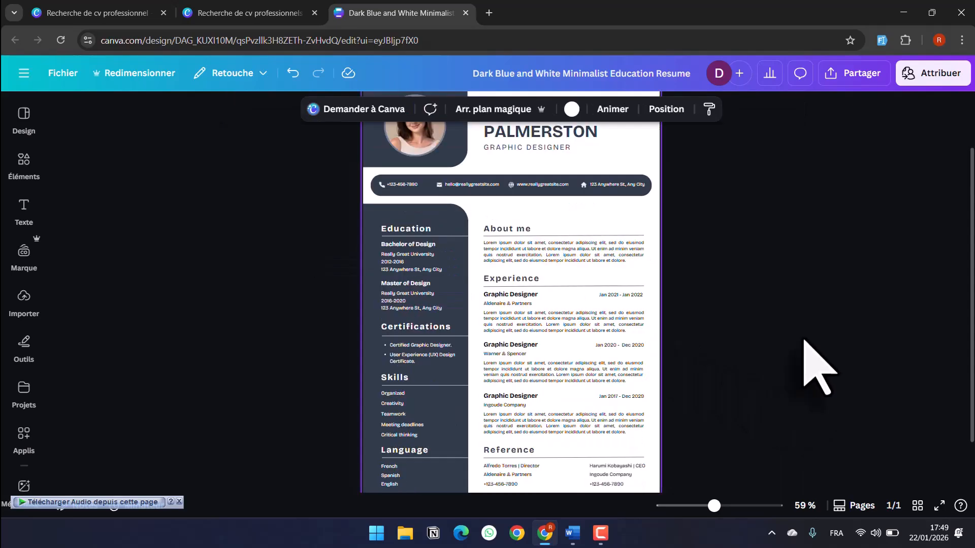
scroll(550, 322, "up", 1)
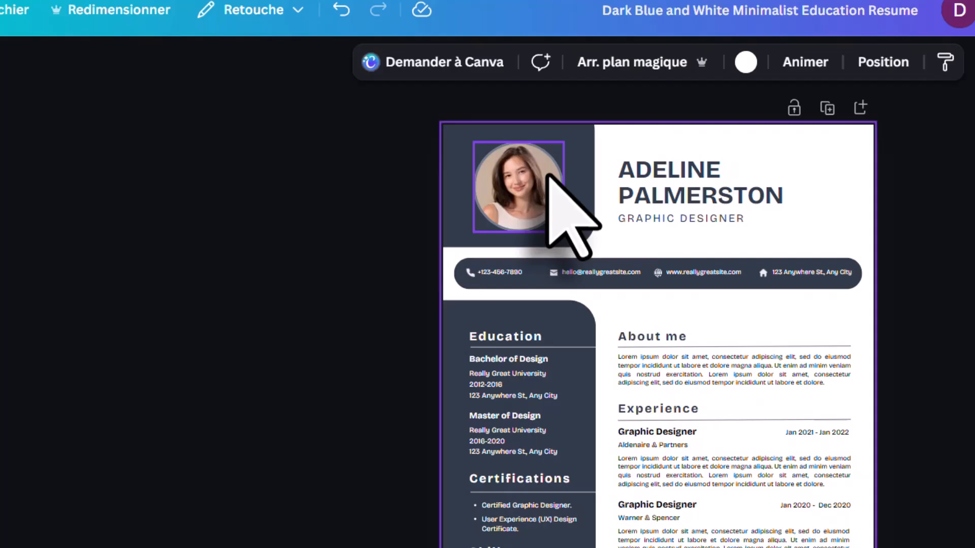
- Delete the sample portrait from the resume's circular photo frame
double_click(508, 202)
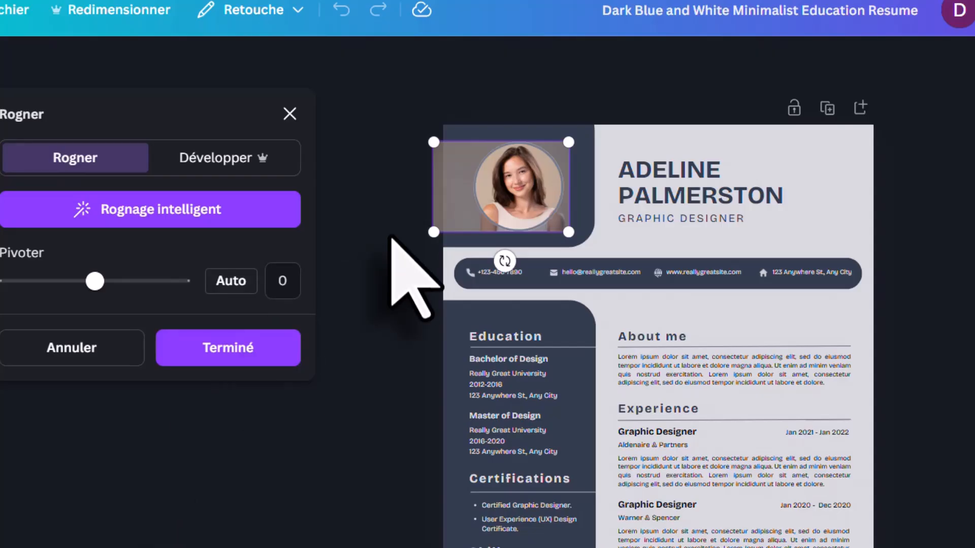
key("Delete")
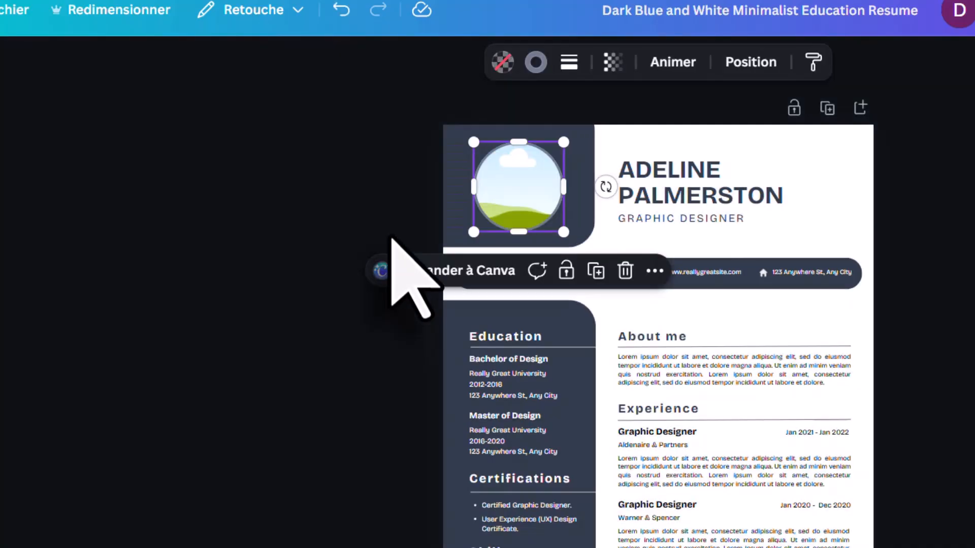
left_click(850, 226)
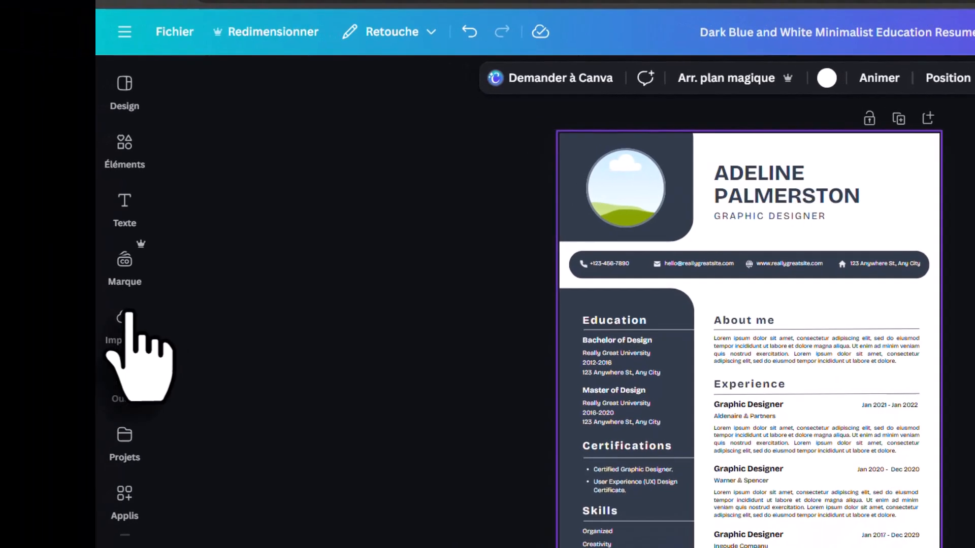
- Upload the Gemini_Generated_Image portrait PNG from the computer to Canva
left_click(13, 325)
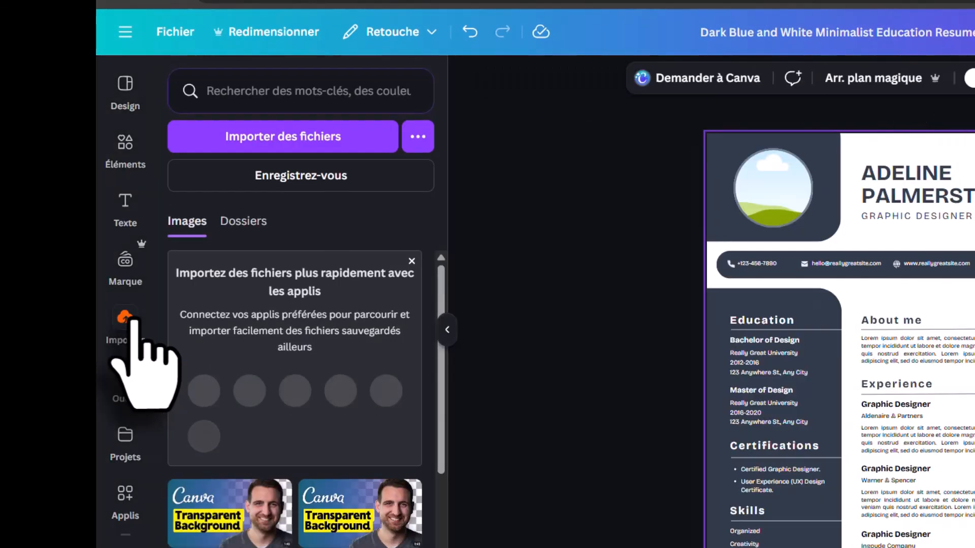
left_click(291, 143)
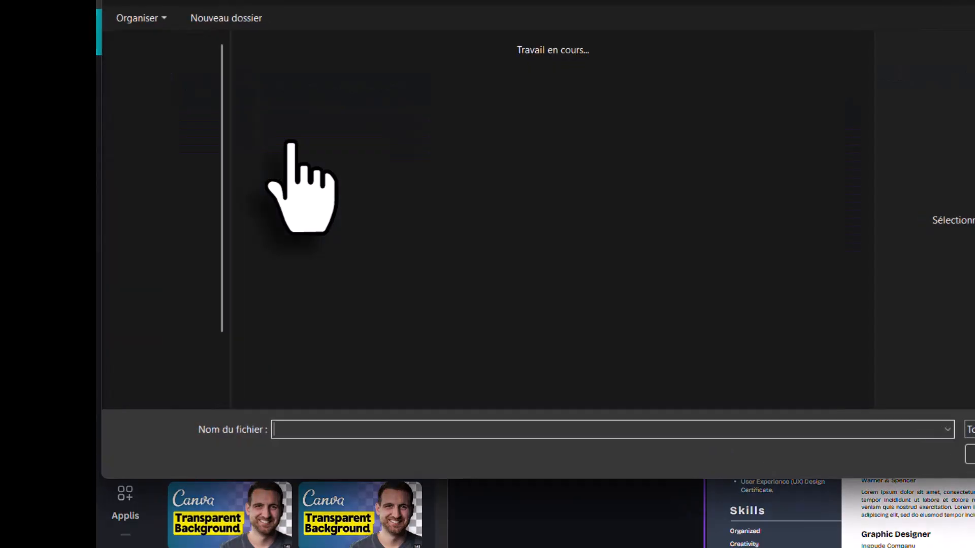
left_click(520, 75)
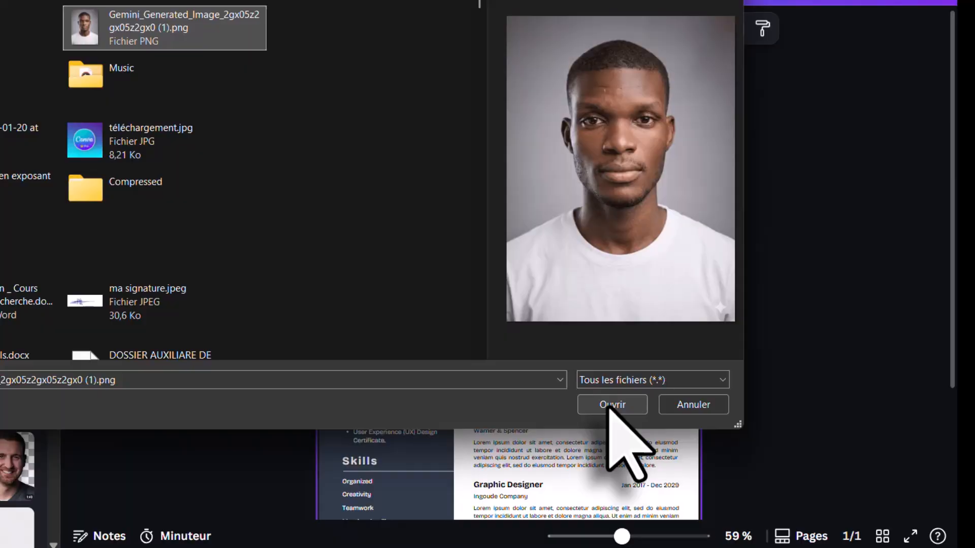
left_click(611, 405)
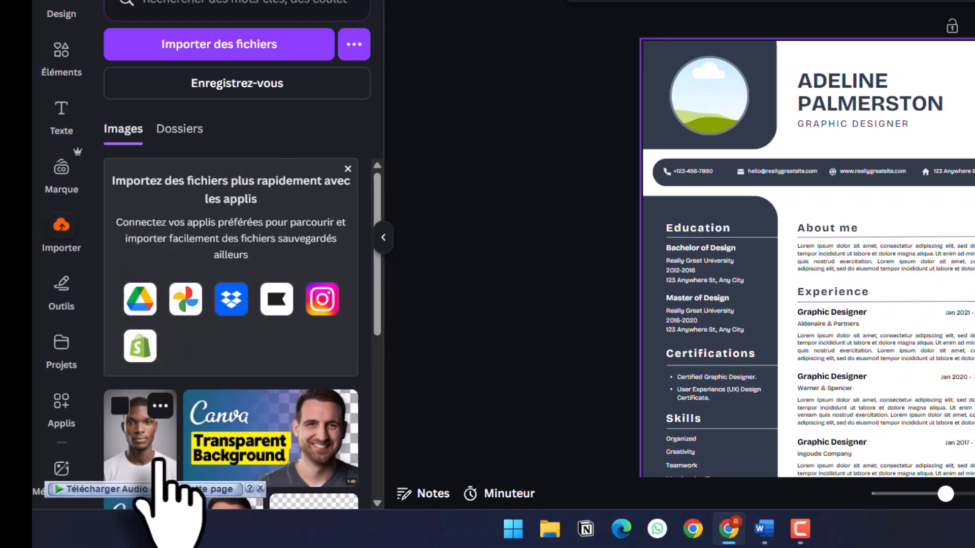
scroll(162, 424, "down", 2)
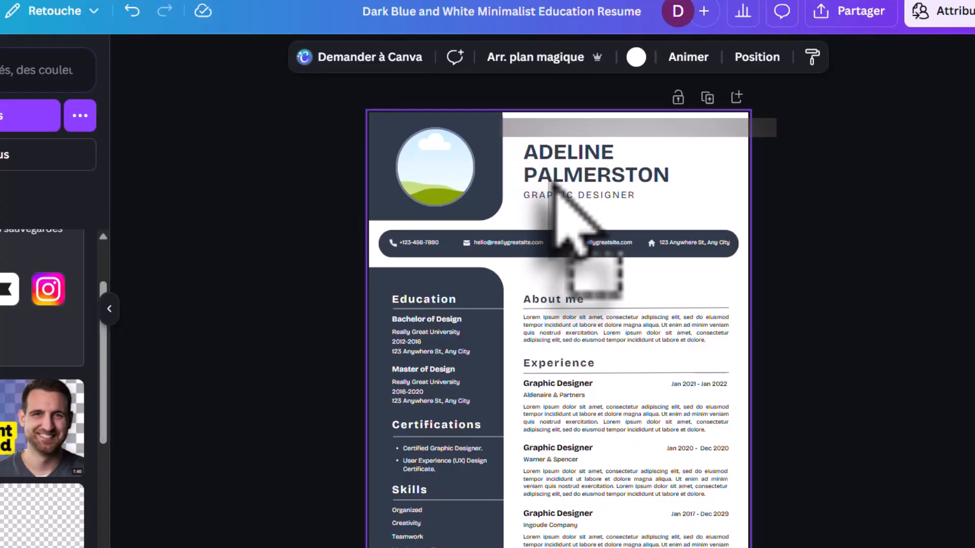
- Drop the uploaded portrait into the circular frame and shift it to centre the face
left_click_drag(556, 183, 435, 184)
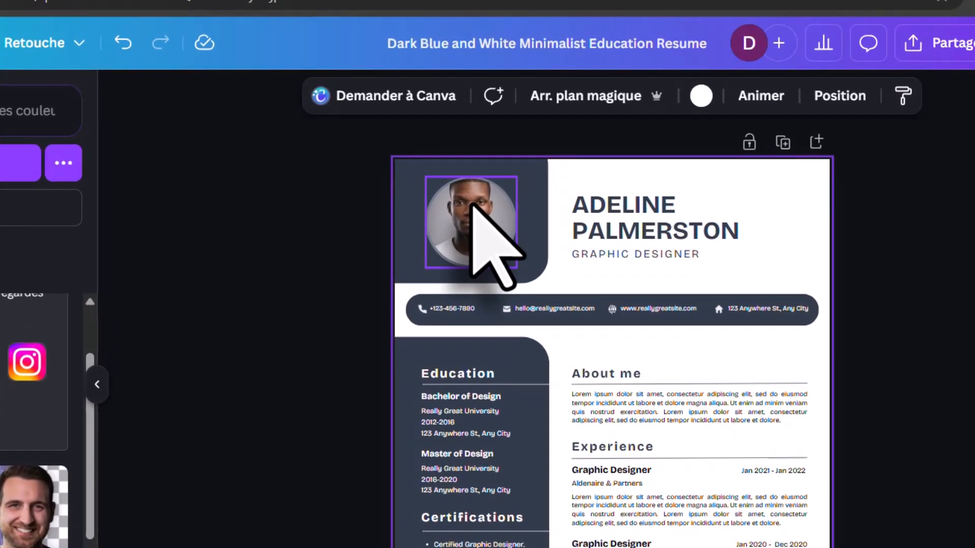
left_click(472, 206)
double_click(472, 206)
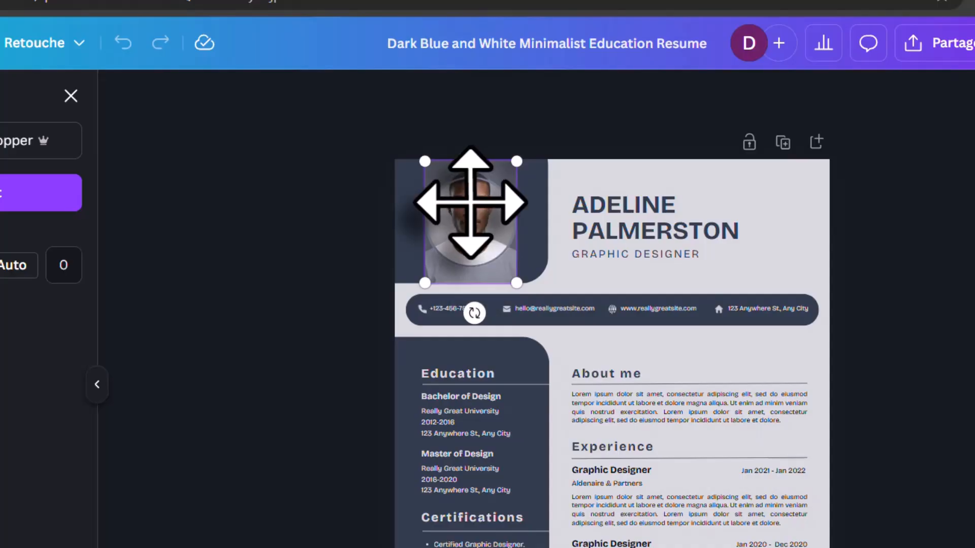
left_click_drag(470, 202, 472, 224)
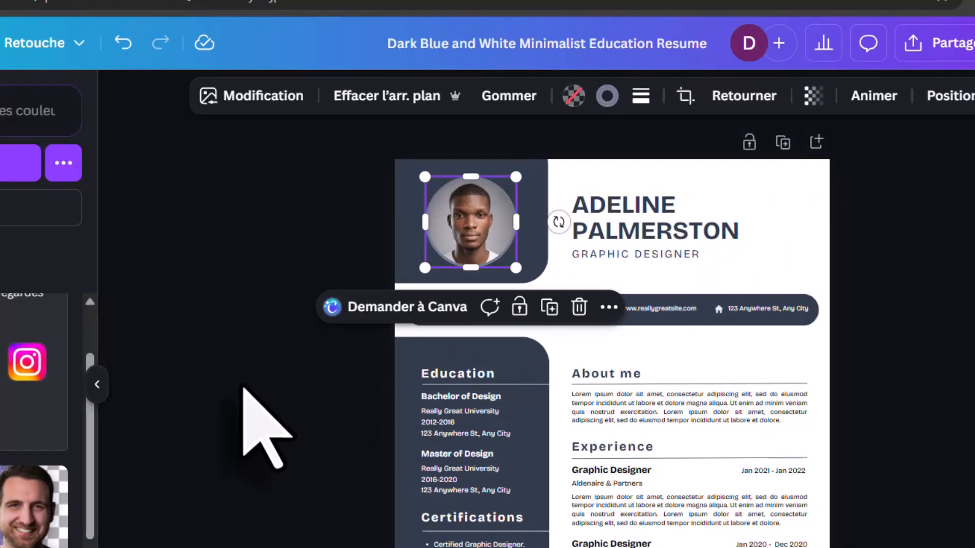
left_click(254, 391)
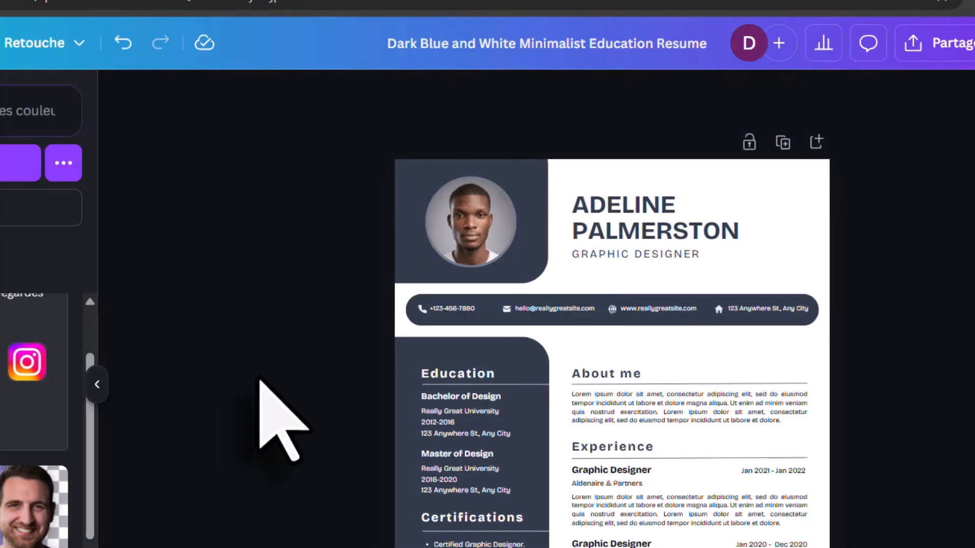
- Clear the placeholder name from the resume header text box
left_click(609, 226)
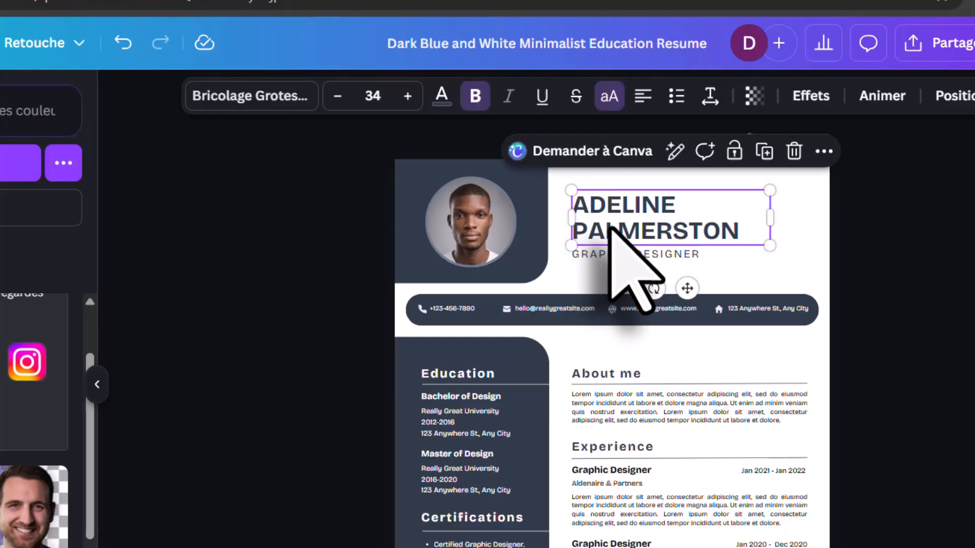
left_click(677, 223)
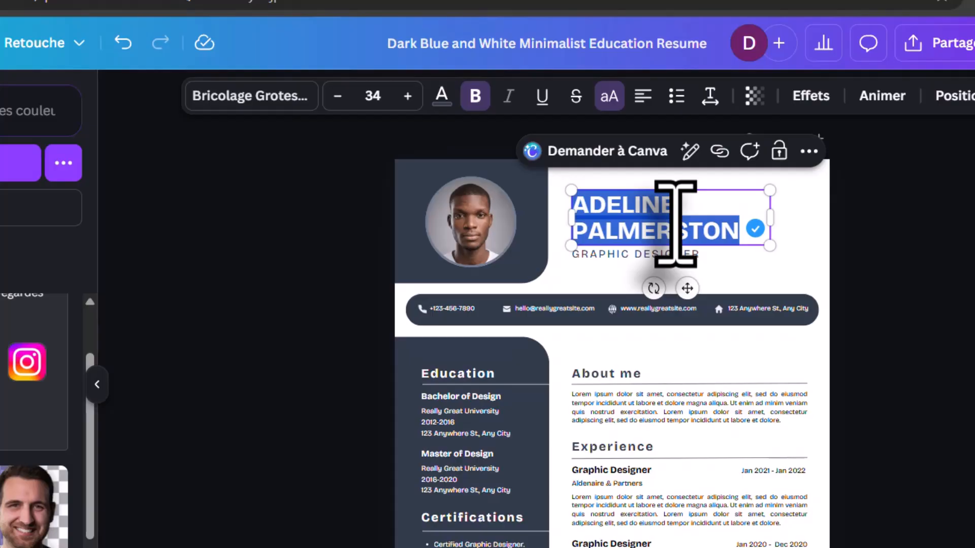
key("BackSpace")
type("IOIOEIOPHUEH")
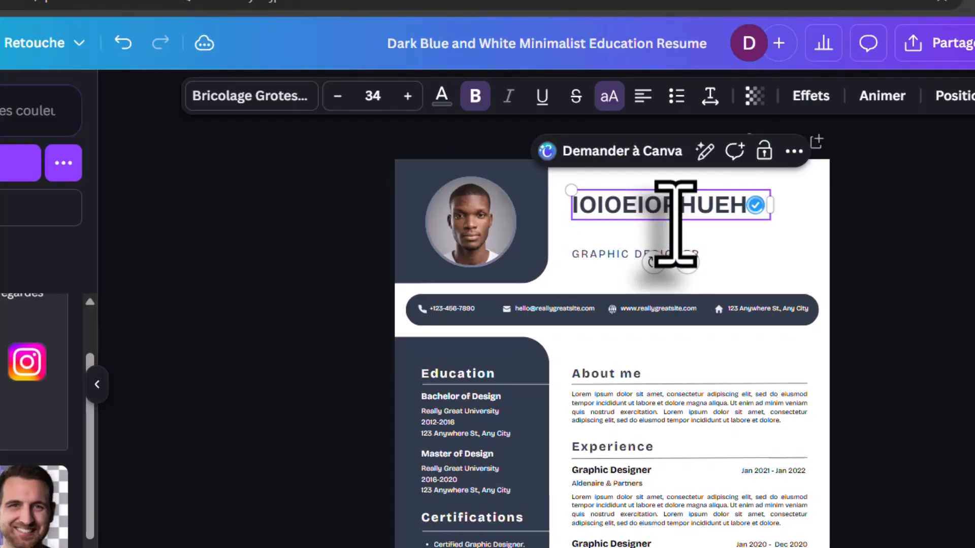
key("BackSpace")
key("BackSpace")
key("BackSpace")
key("BackSpace")
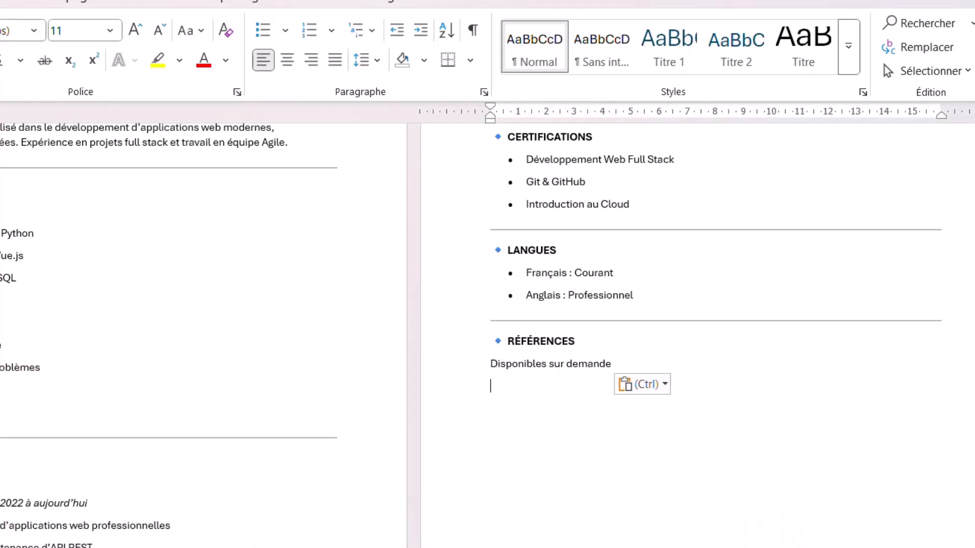
- Scroll up to the header of the Word résumé and clear the selection
scroll(12, 226, "up", 5)
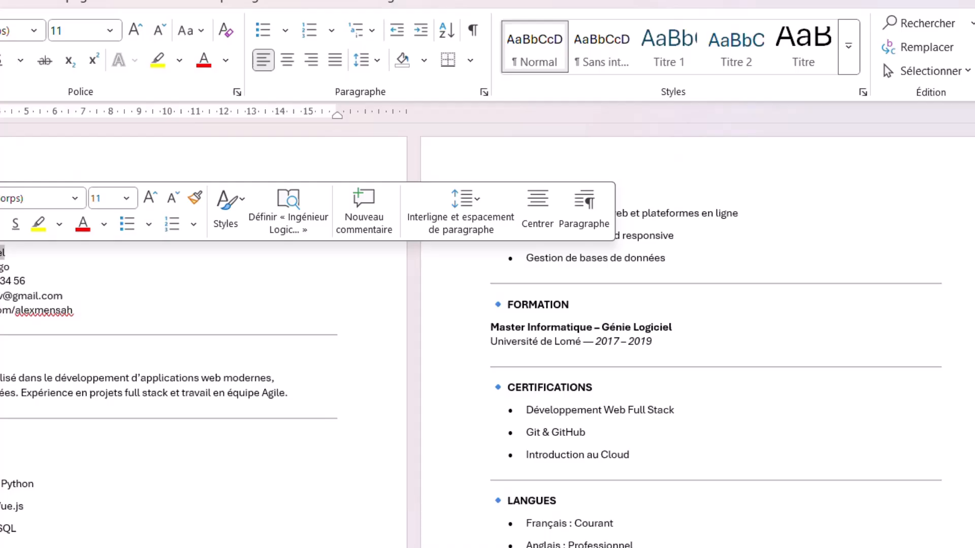
left_click(1, 266)
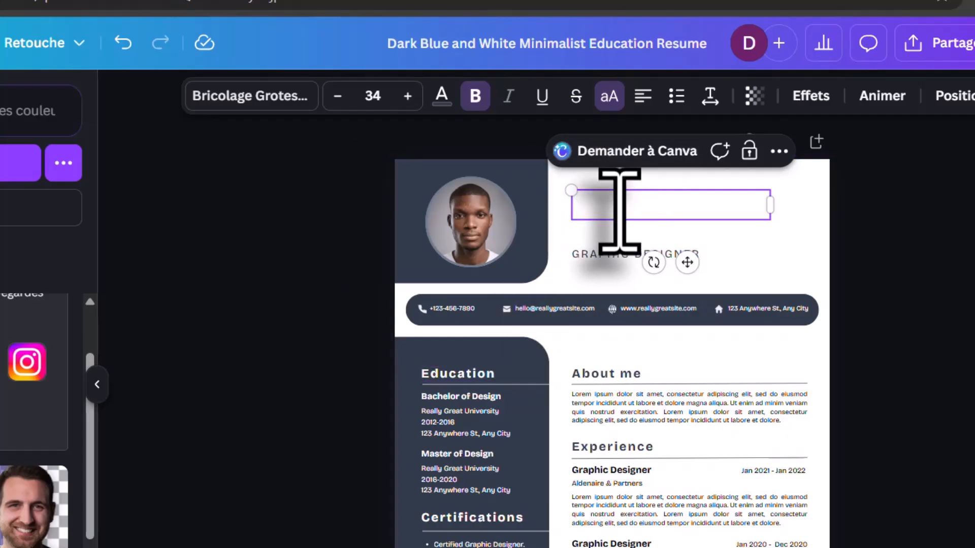
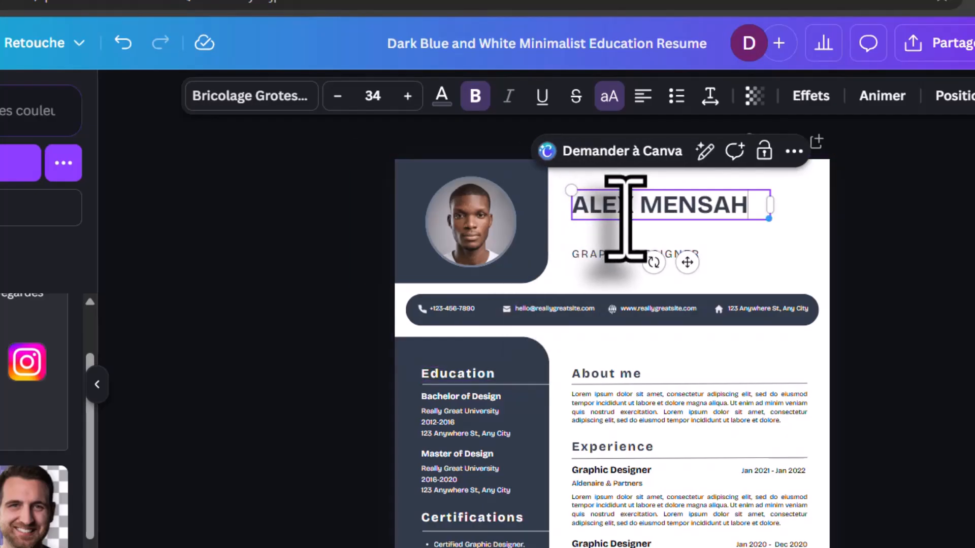
- Paste the candidate's name into the header and nudge it slightly down-left
left_click(750, 293)
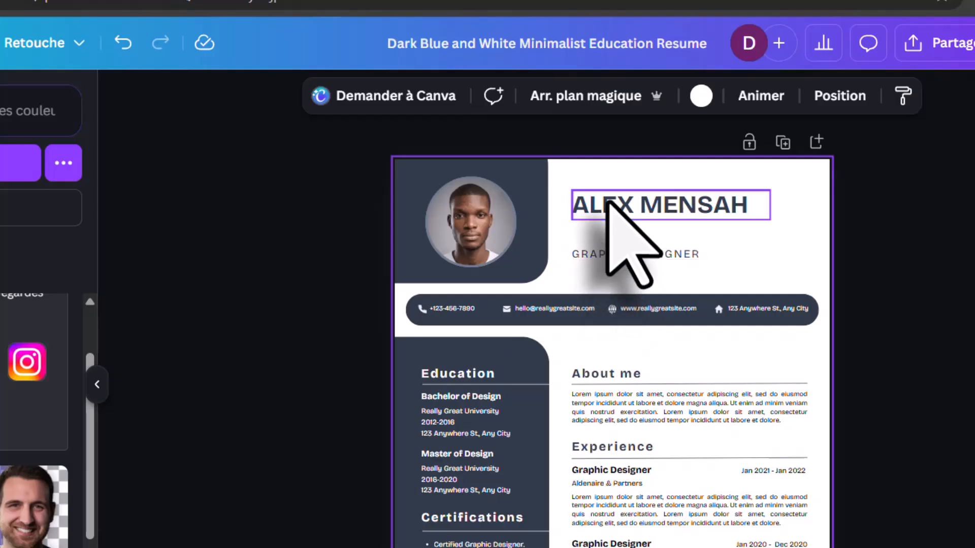
left_click_drag(606, 203, 601, 220)
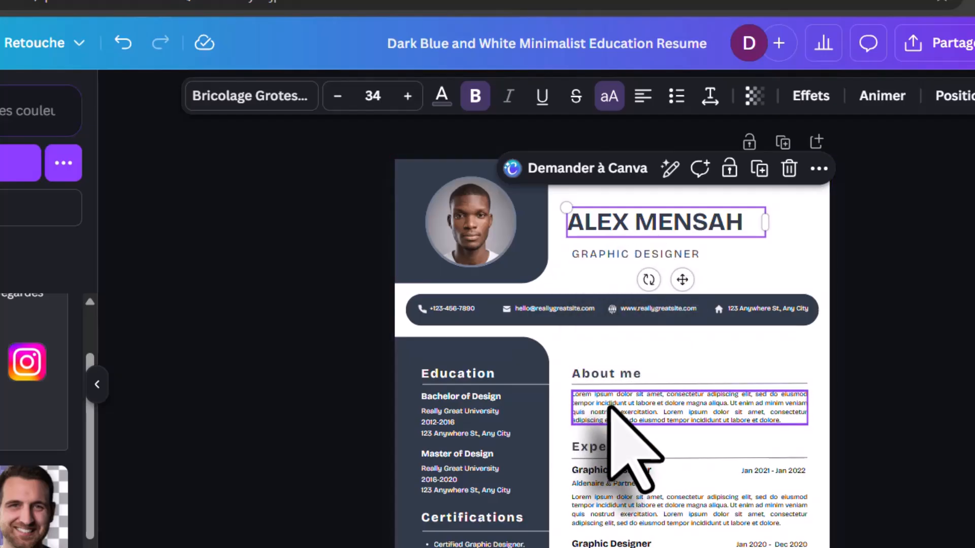
- Delete the placeholder About me paragraph in the Canva resume
left_click(609, 406)
left_click(609, 406)
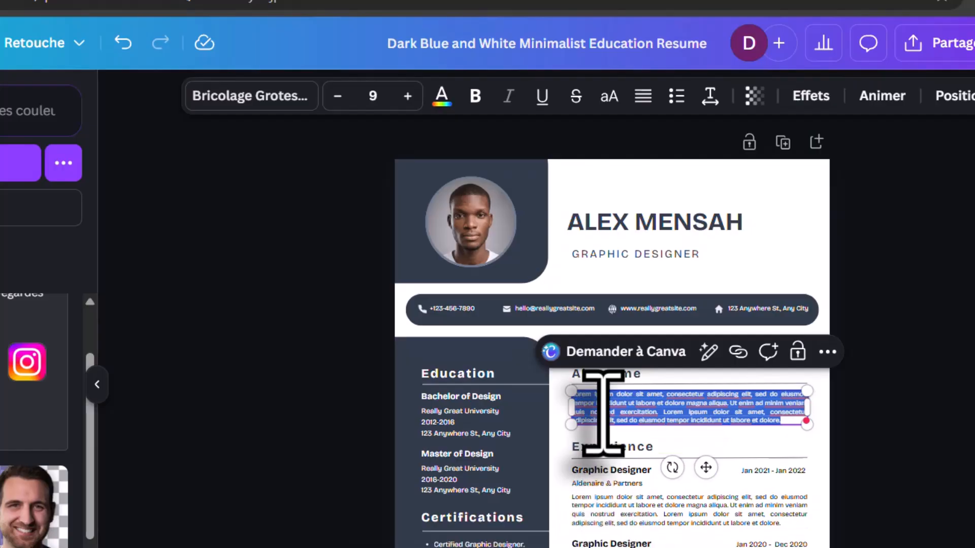
key("BackSpace")
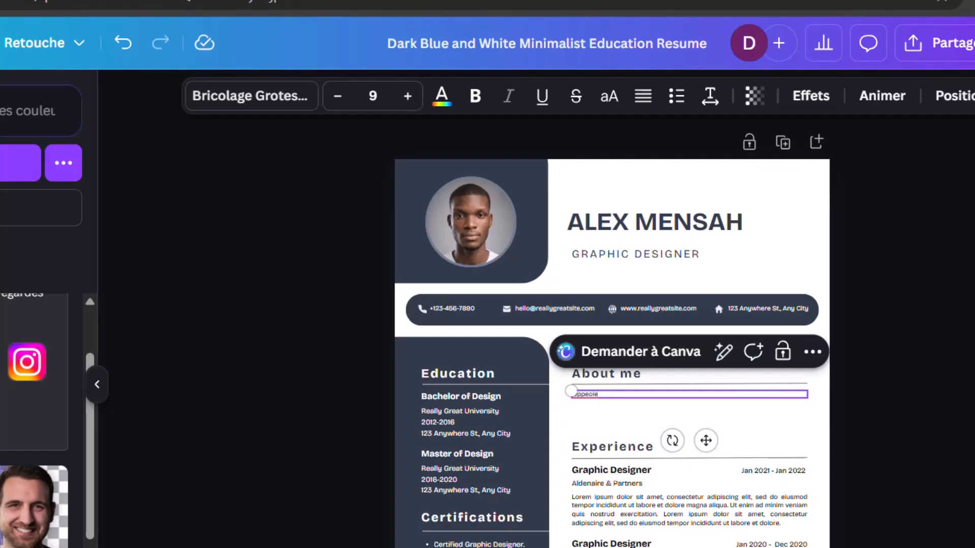
- Select the profile summary paragraph in the Word résumé
mouse_move(533, 547)
mouse_move(635, 547)
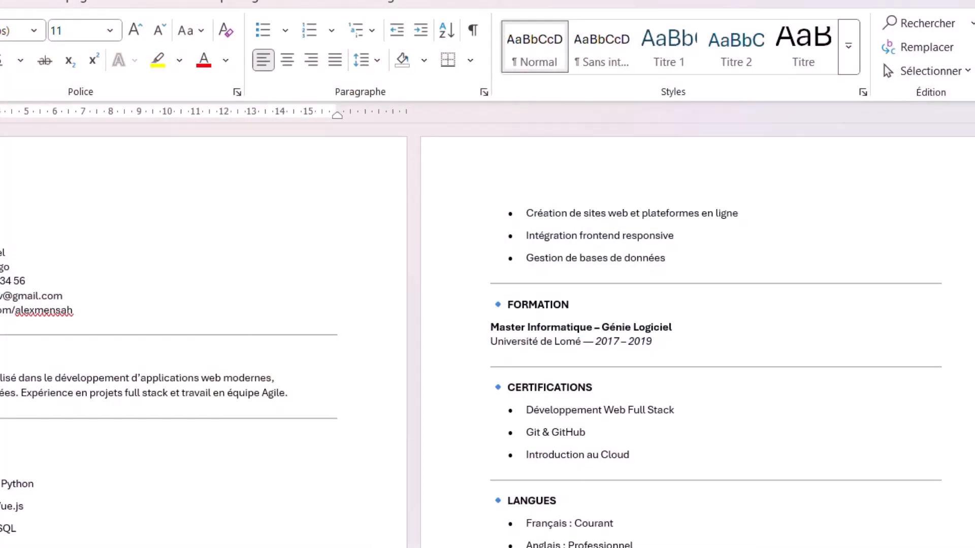
left_click_drag(0, 378, 322, 406)
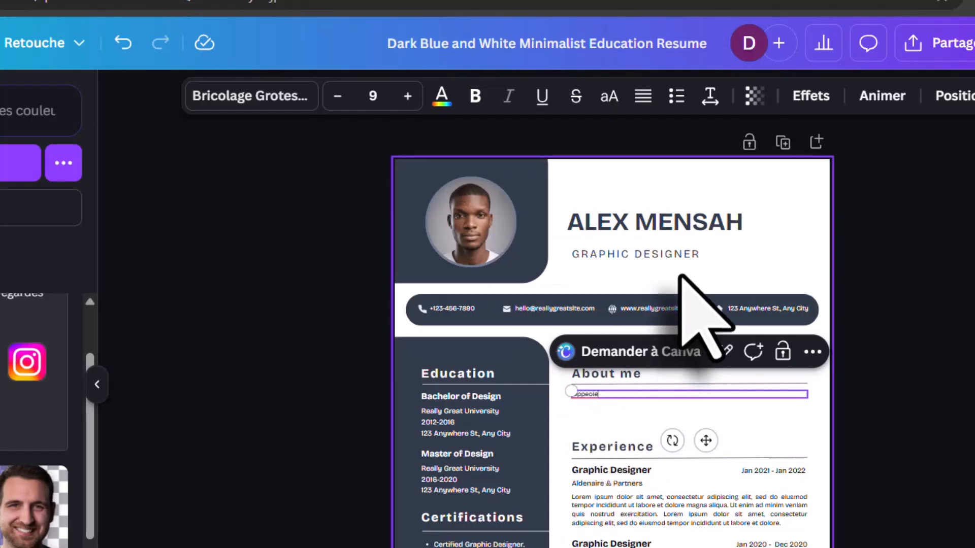
- Paste the French software-engineer profile summary into the About me text box
double_click(661, 395)
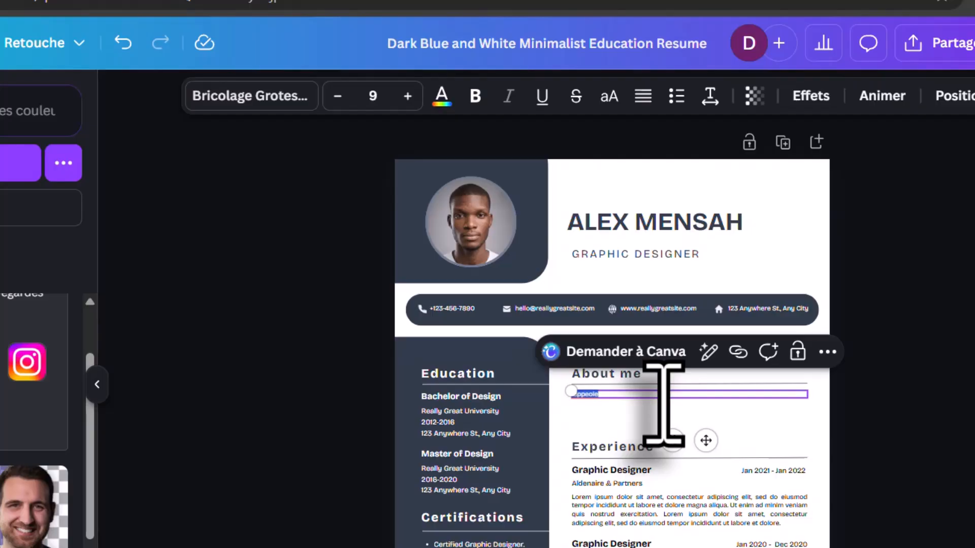
type("Ingénieur logiciel spécialisé dans le développement d'applications web modernes, performantes et sécurisées. Expérience en projets full stack et travail en équipe Agile.")
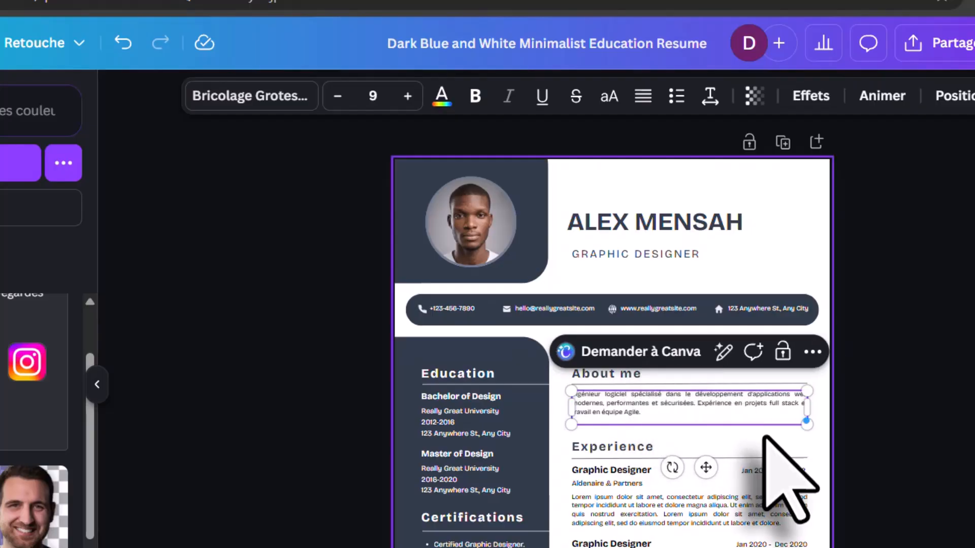
left_click(811, 428)
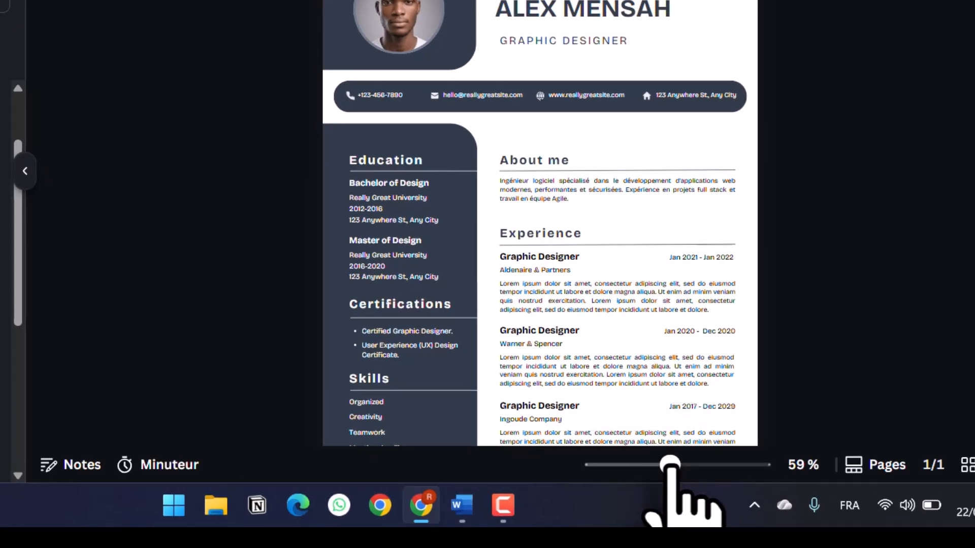
left_click_drag(670, 465, 701, 465)
scroll(568, 90, "up", 4)
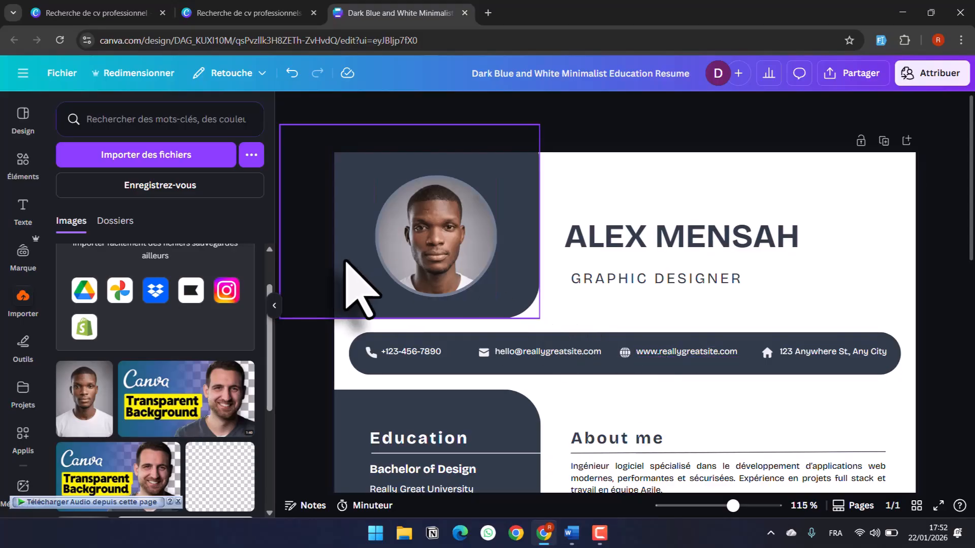
- Delete the globe icon beside the website address in the contact line
left_click(274, 305)
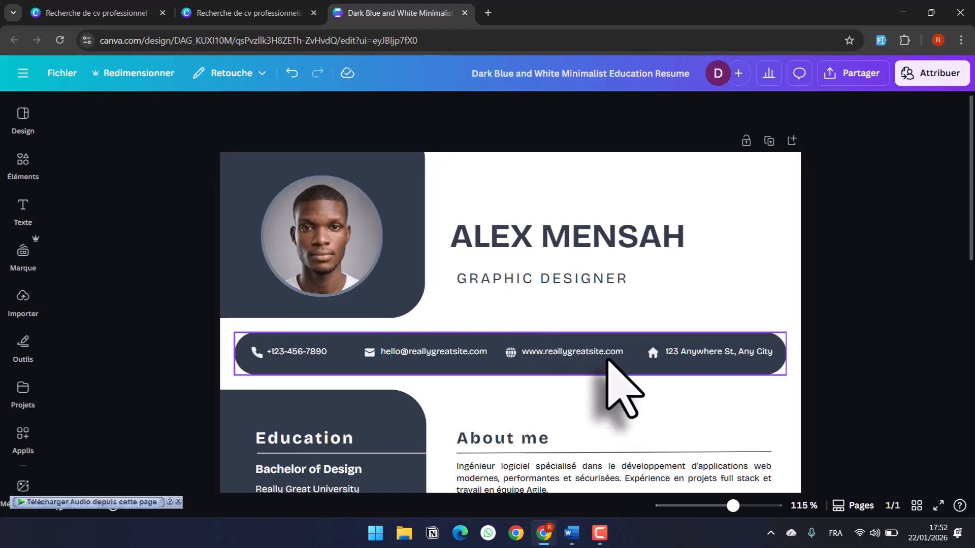
left_click(593, 351)
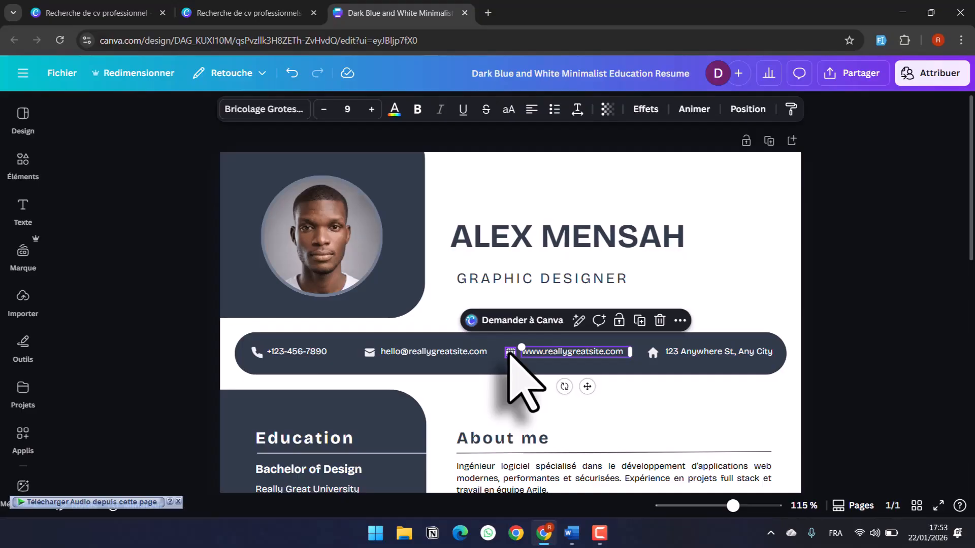
left_click(510, 352)
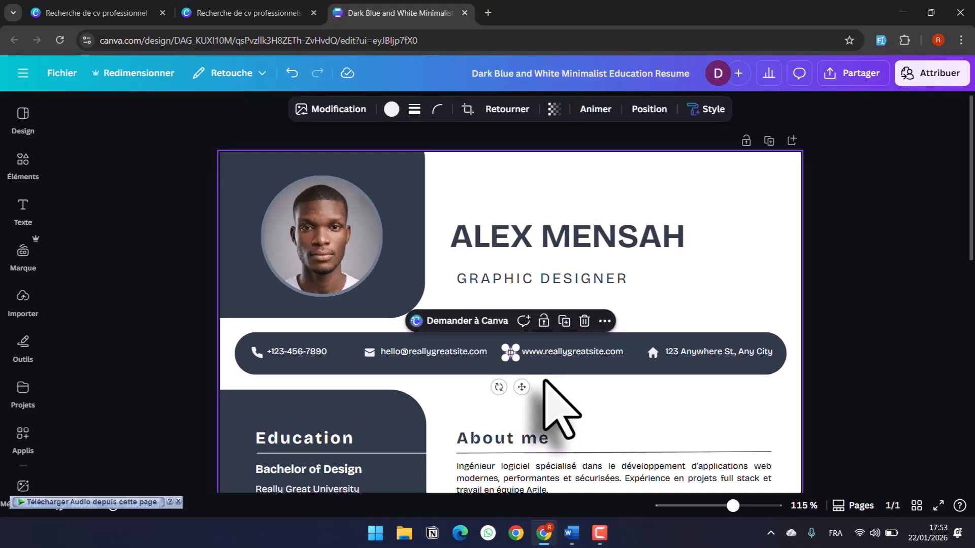
key("Delete")
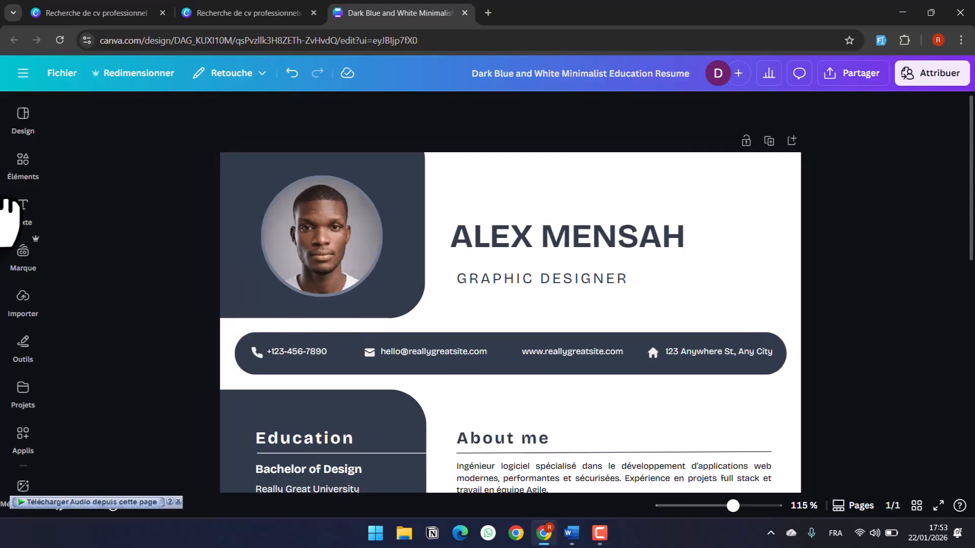
- Search Elements for 'icone linkedin' and insert the white LinkedIn icon illustration
left_click(23, 165)
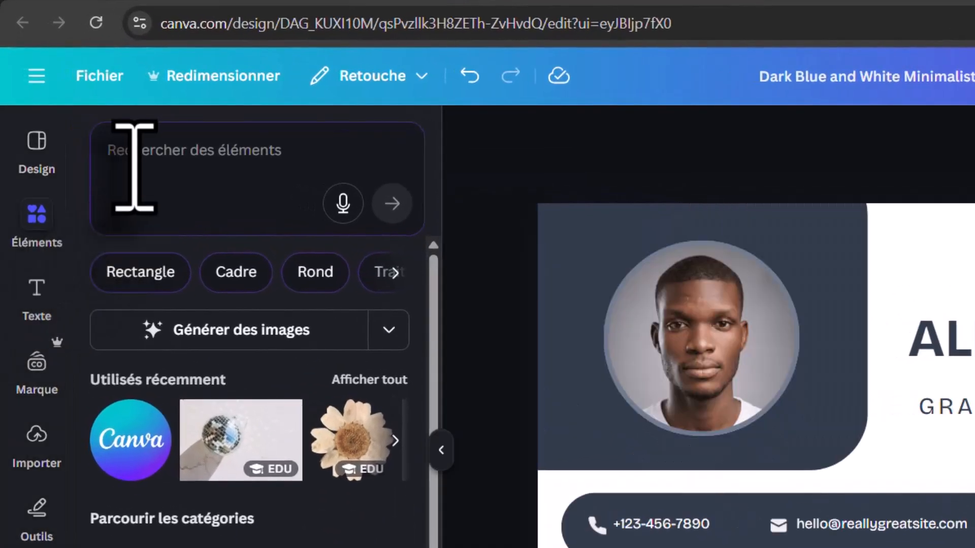
left_click(116, 147)
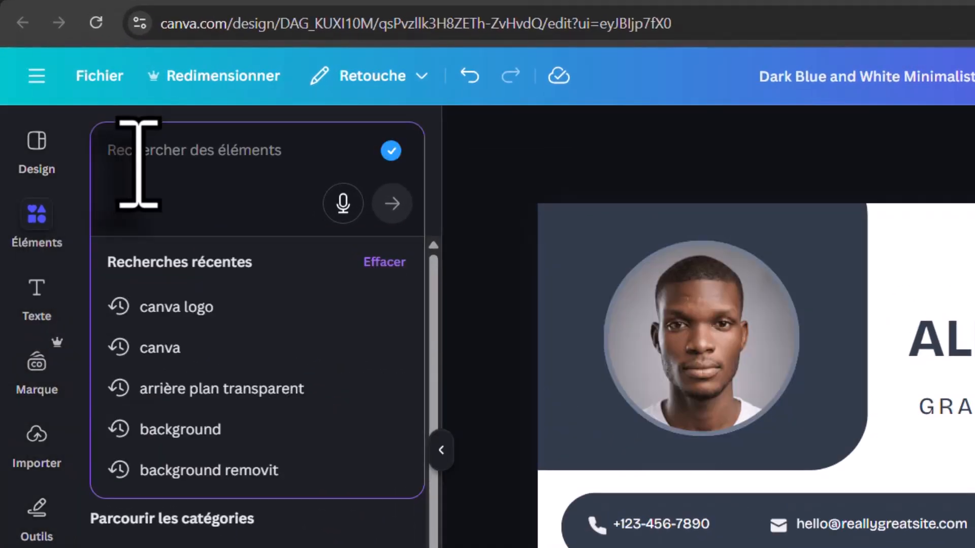
type("icone link")
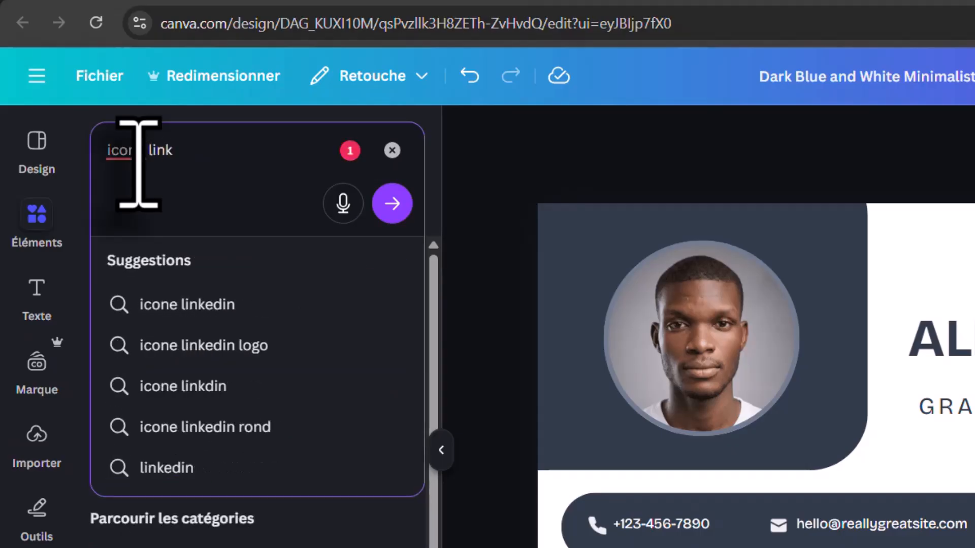
left_click(190, 306)
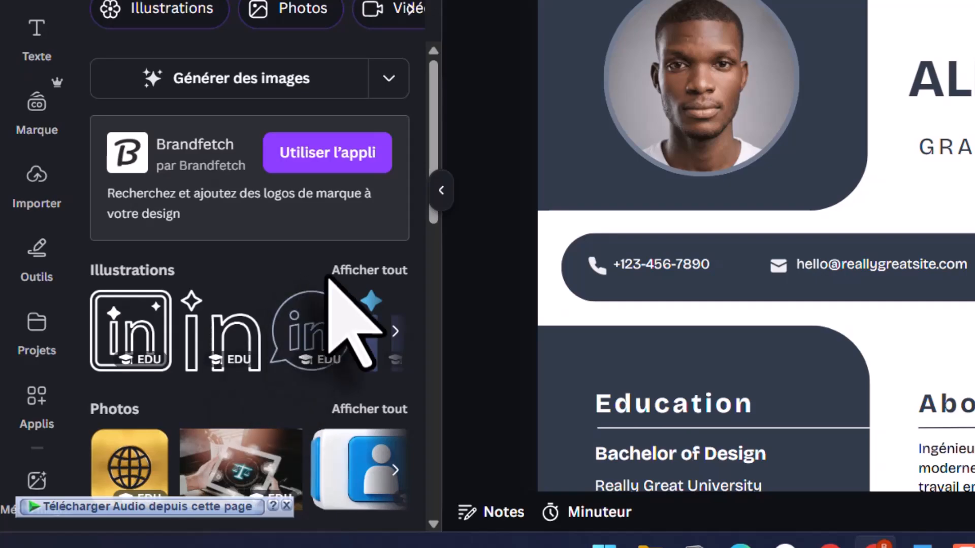
left_click(377, 279)
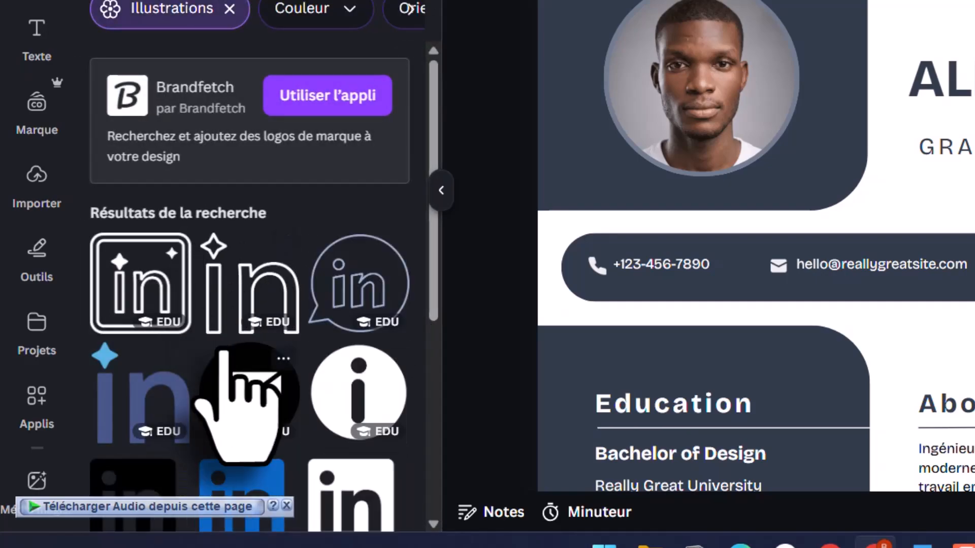
scroll(239, 355, "down", 3)
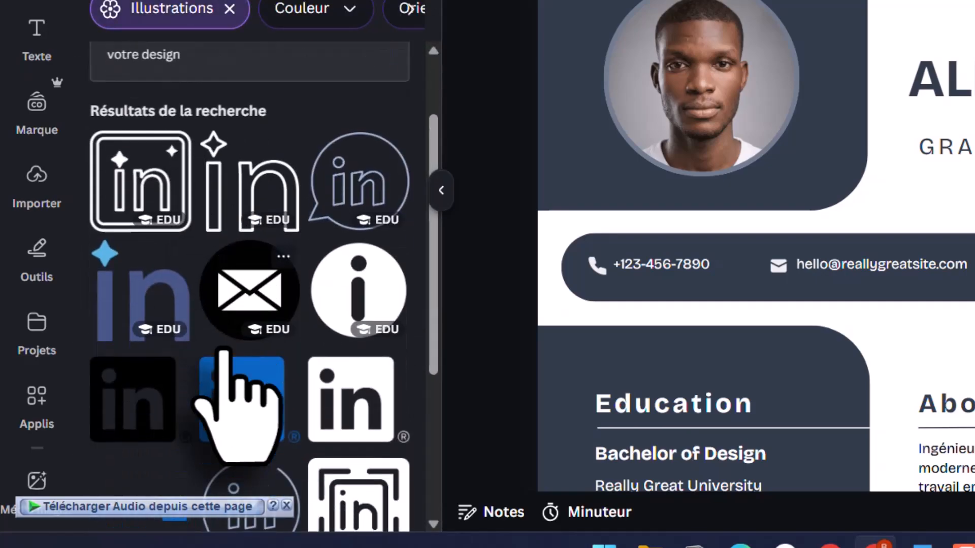
left_click(349, 406)
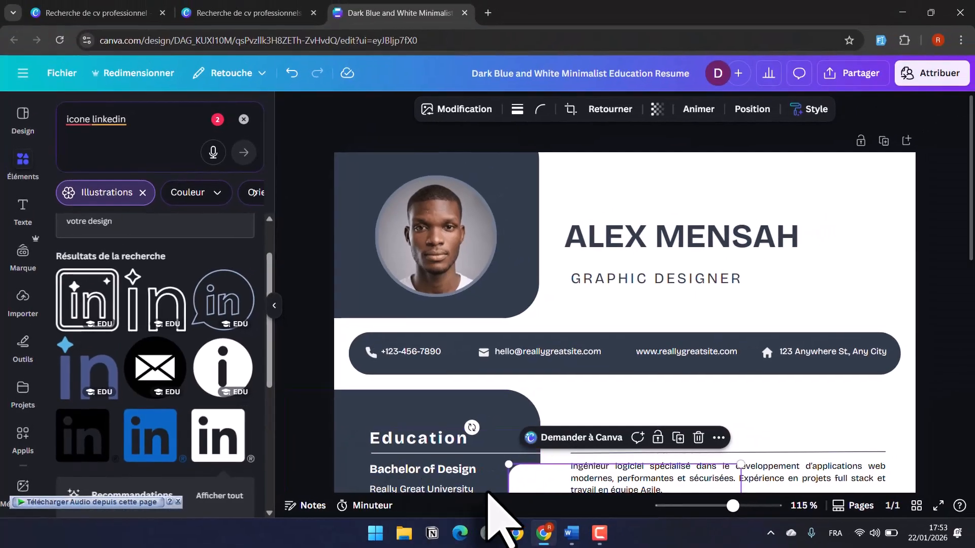
- Move the LinkedIn icon into the contact line just before the website address and shrink it
left_click_drag(544, 476, 636, 349)
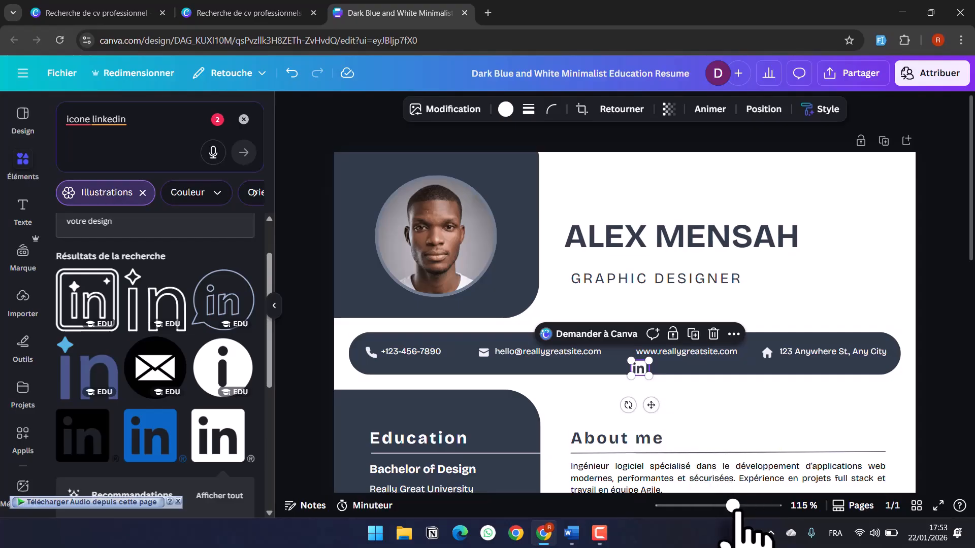
left_click_drag(735, 508, 768, 507)
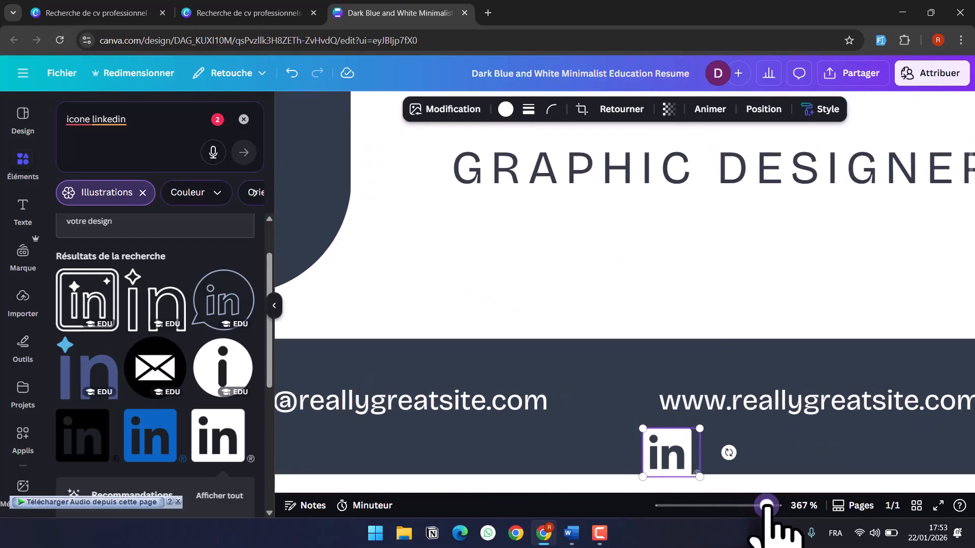
left_click_drag(676, 462, 612, 396)
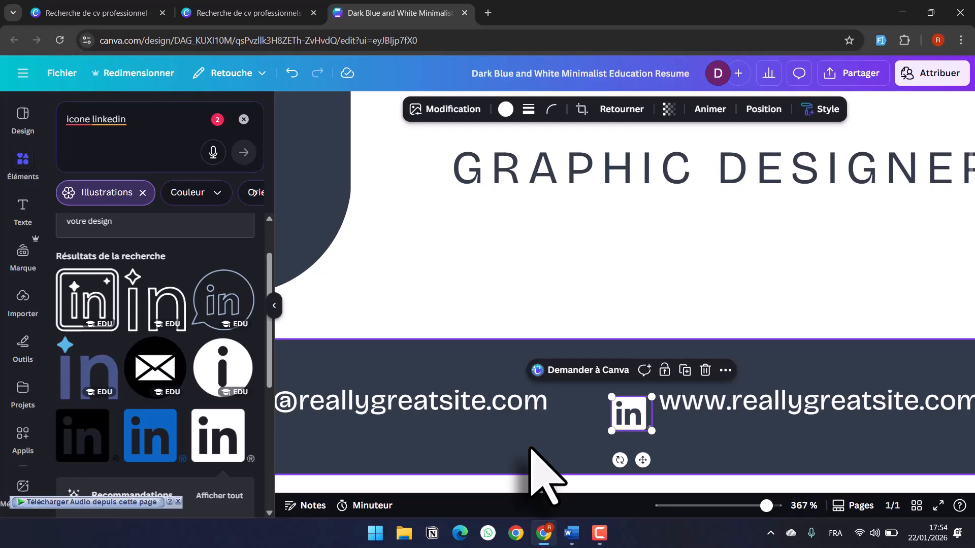
scroll(530, 449, "left", 5)
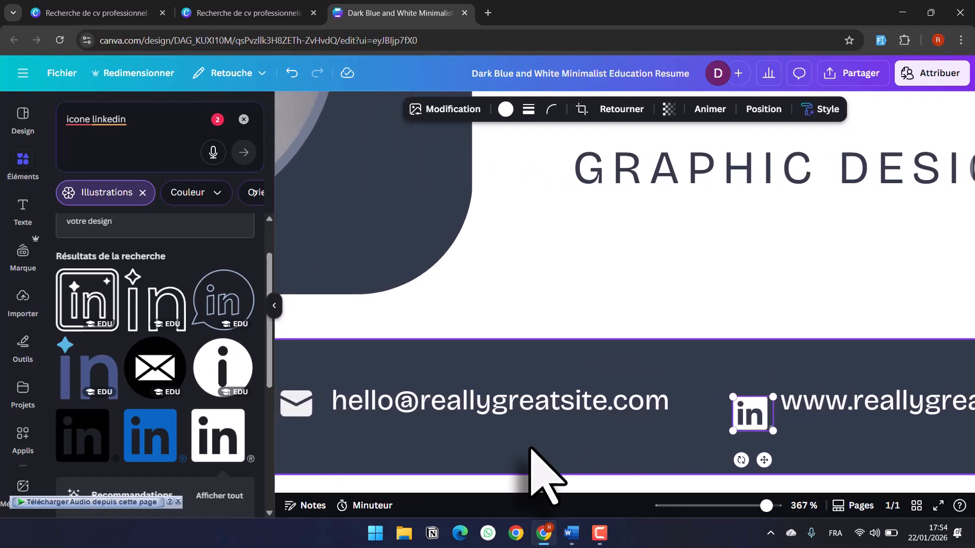
scroll(532, 451, "down", 2)
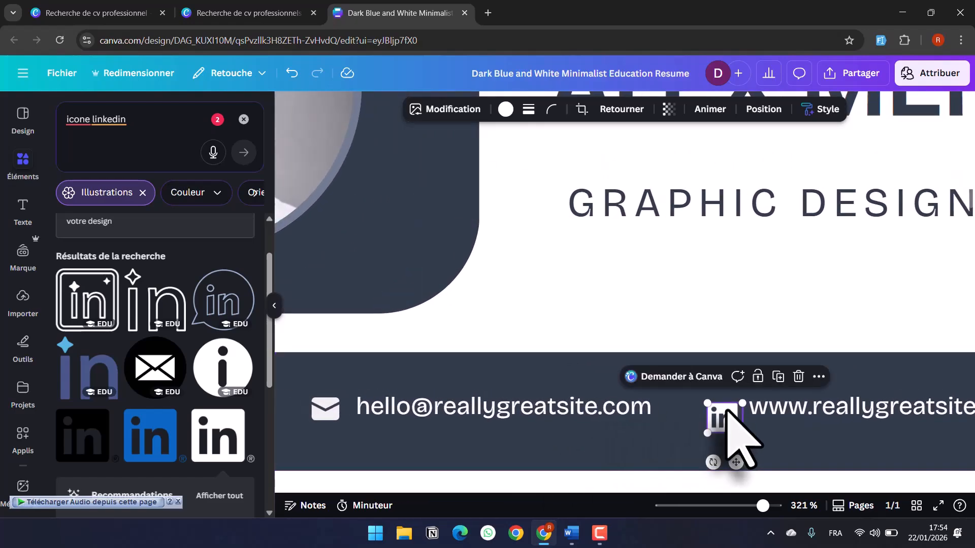
left_click_drag(726, 416, 725, 406)
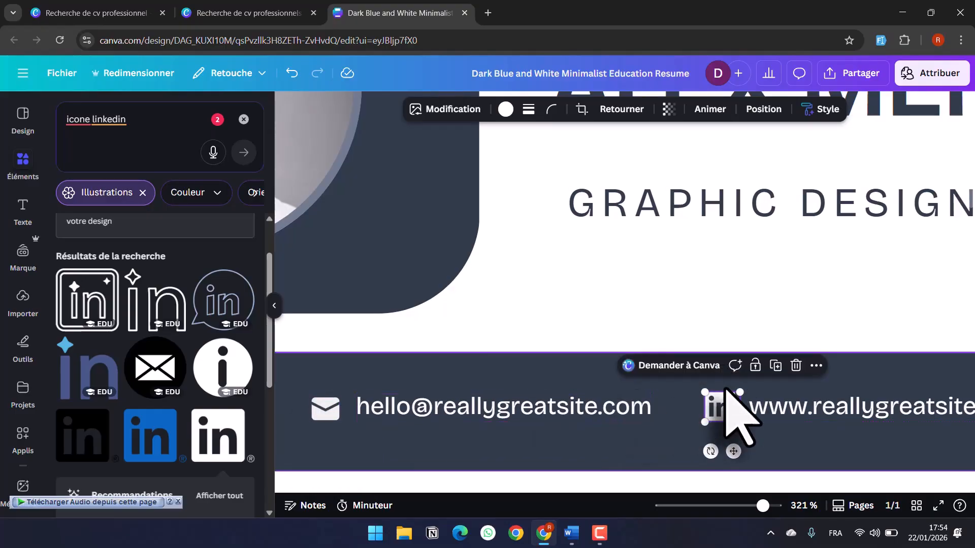
left_click_drag(706, 396, 725, 401)
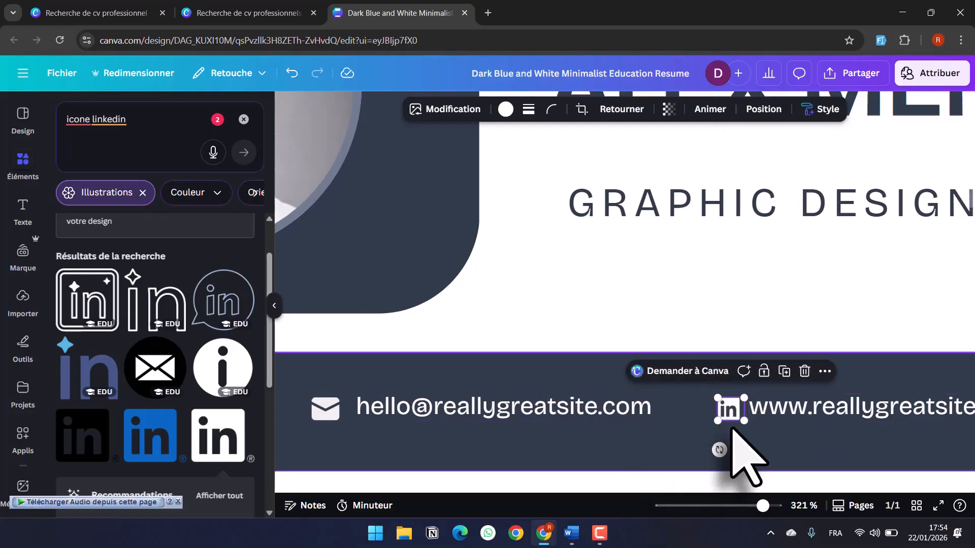
- Delete the website address text from the contact line beside the LinkedIn icon
left_click(808, 407)
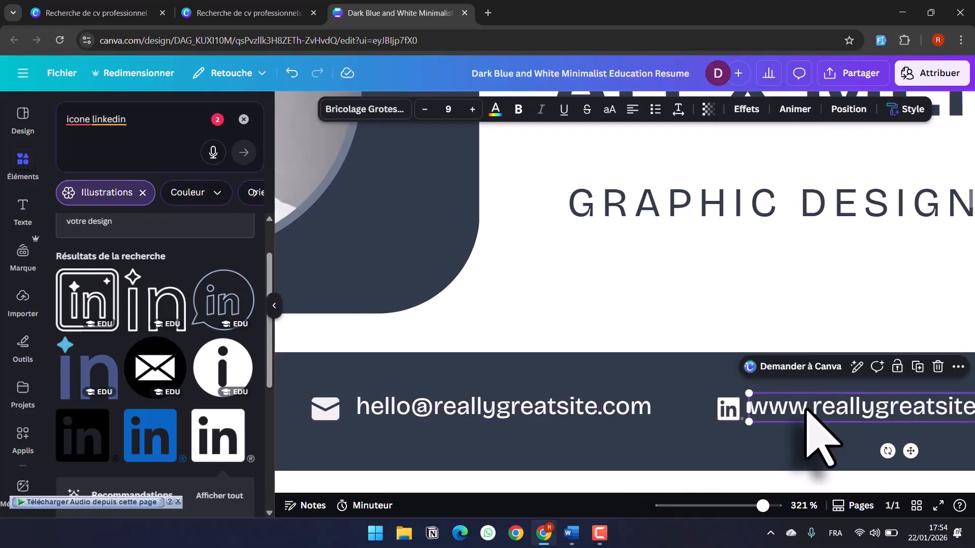
left_click(807, 409)
key("BackSpace")
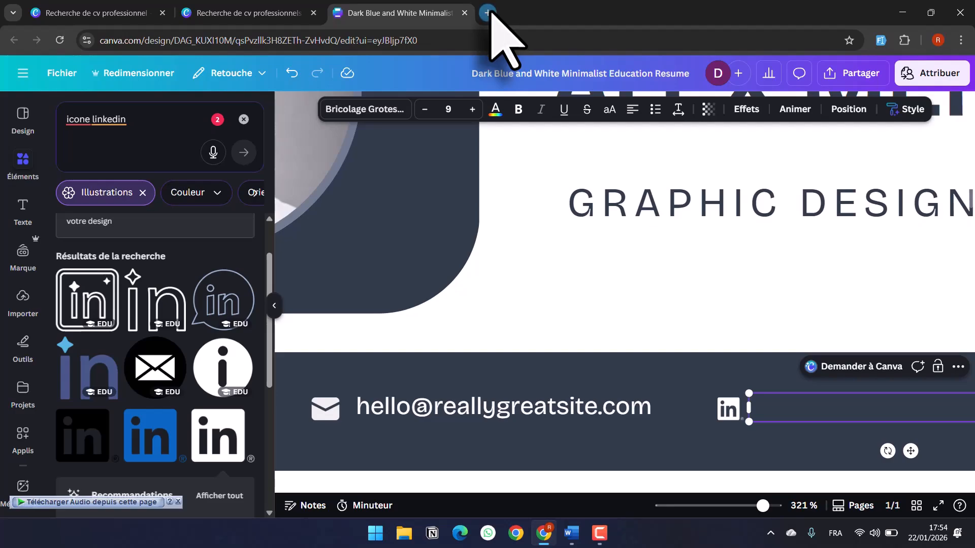
left_click(488, 13)
- Search 'linkedin' in a new Chrome tab, open the LinkedIn site and copy its address
type("lin")
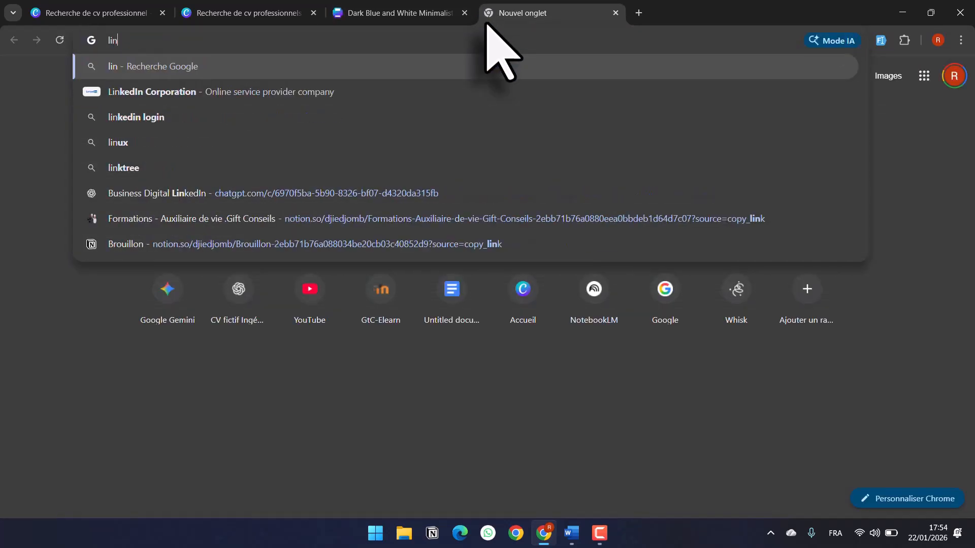
type("ke")
key("Return")
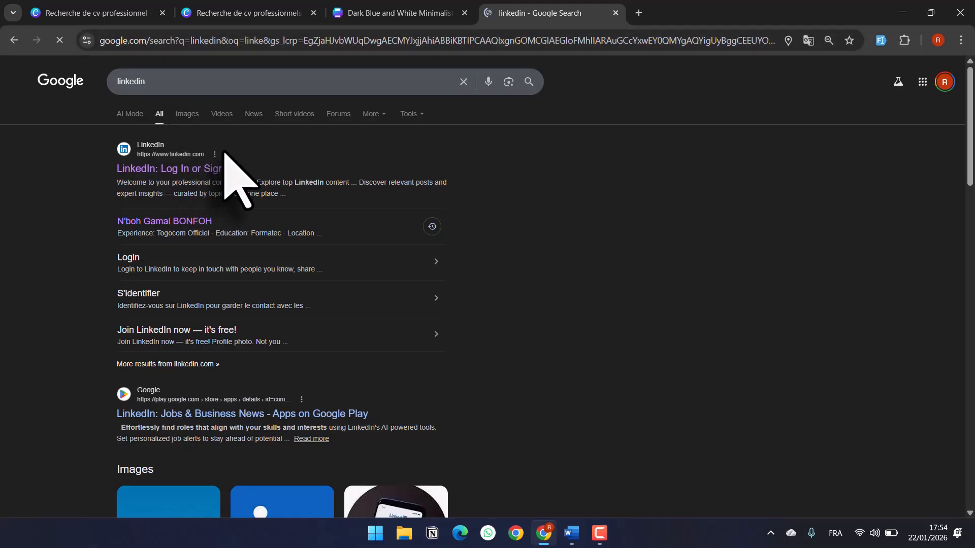
left_click(205, 172)
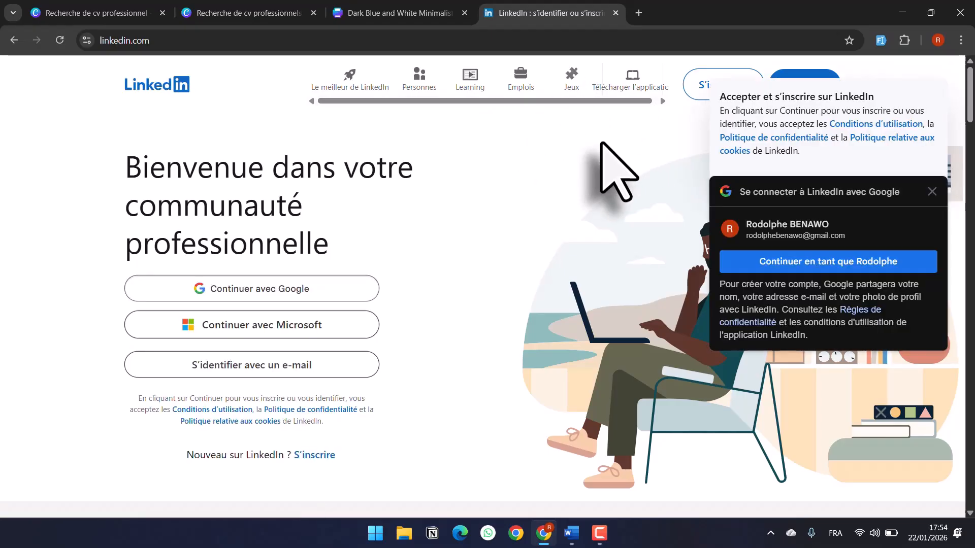
left_click(198, 41)
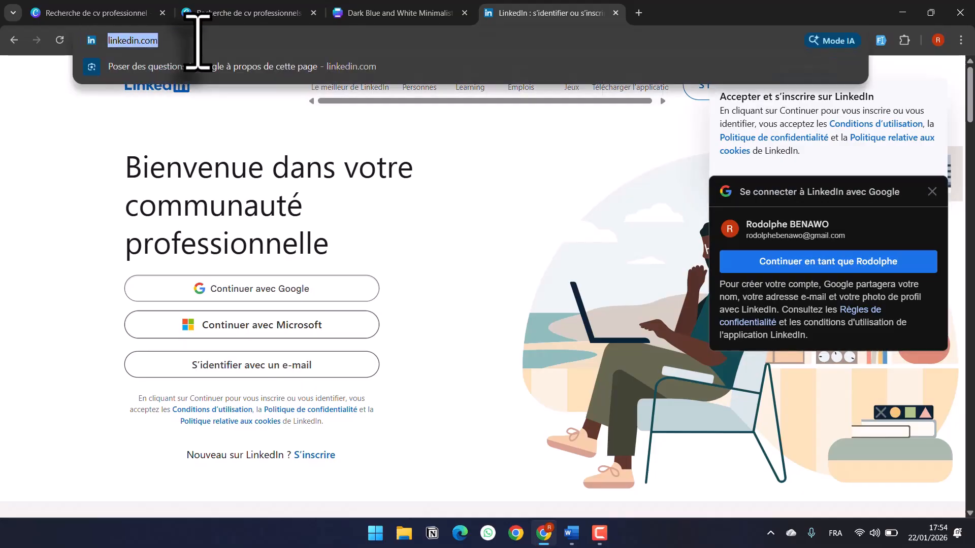
type("Ingénieur logiciel spécialisé dans le développement d’applications web modernes, performantes et sécurisées. Expérience en projets full stack et travail en équipe Agile.")
key("ctrl+z")
key("ctrl+c")
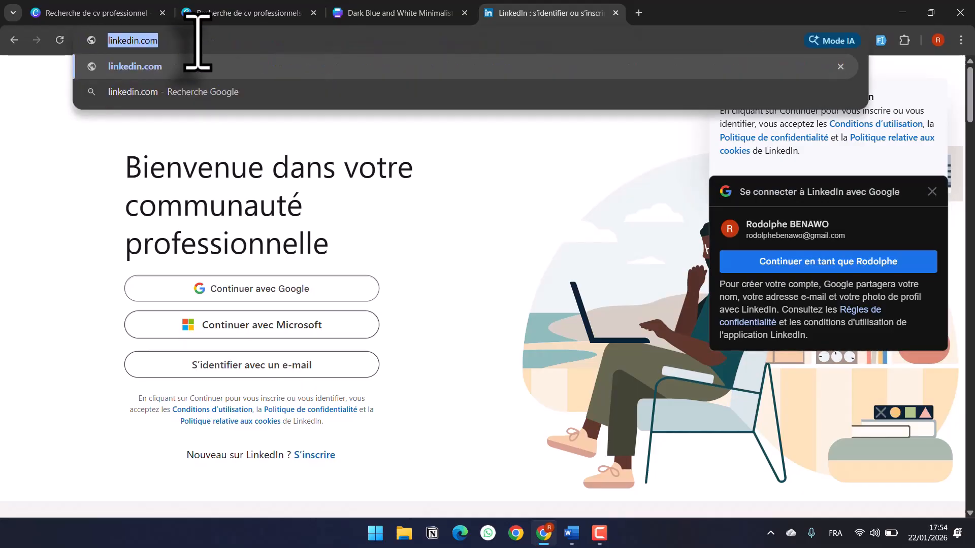
left_click(97, 12)
left_click(364, 9)
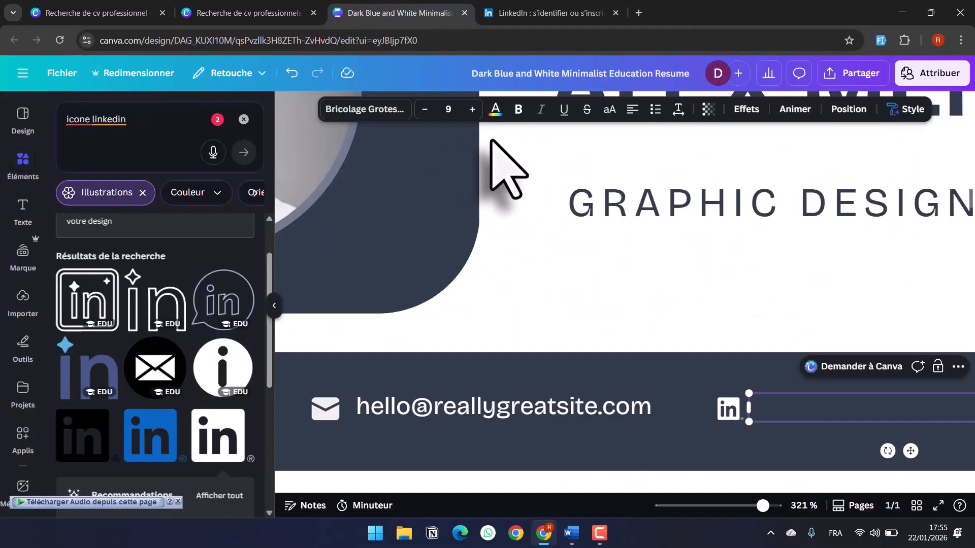
key("ctrl+v")
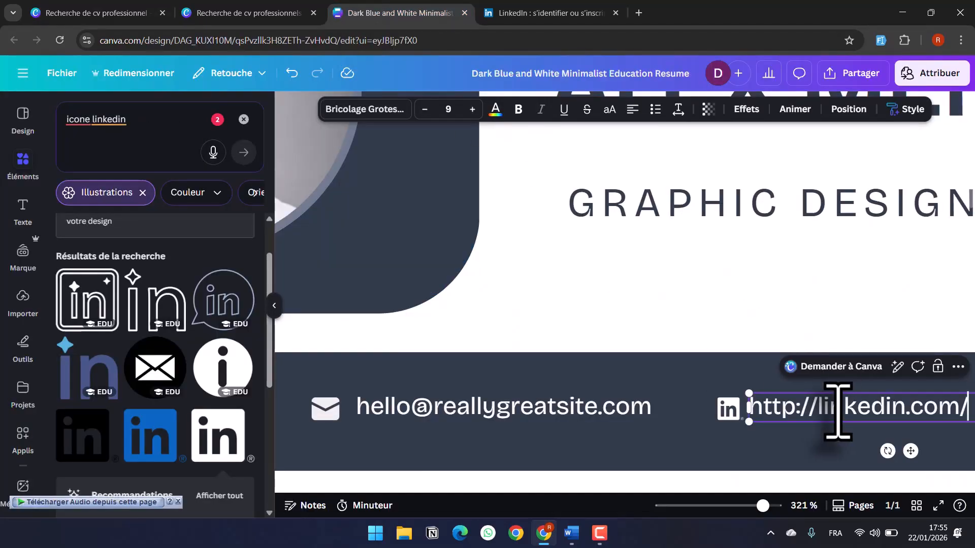
left_click(670, 421)
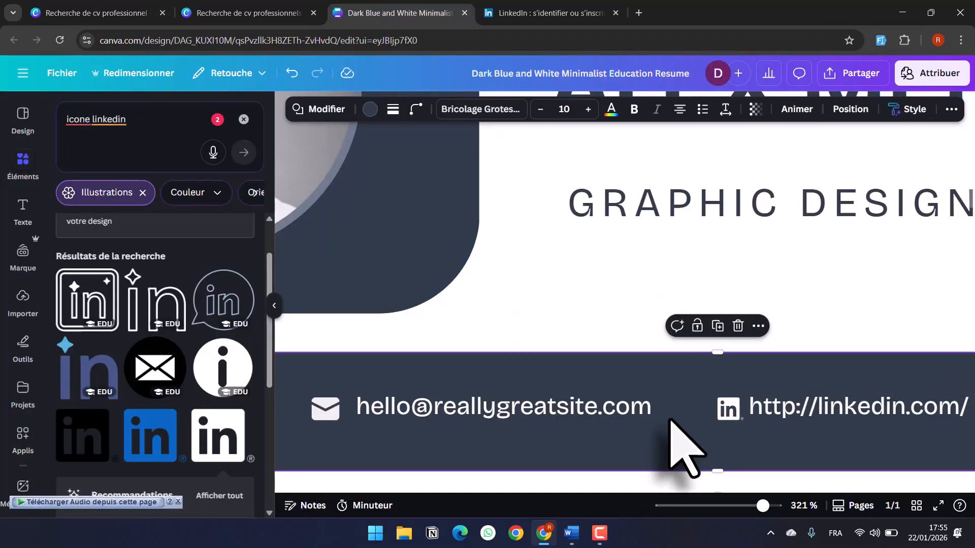
scroll(683, 446, "down", 5)
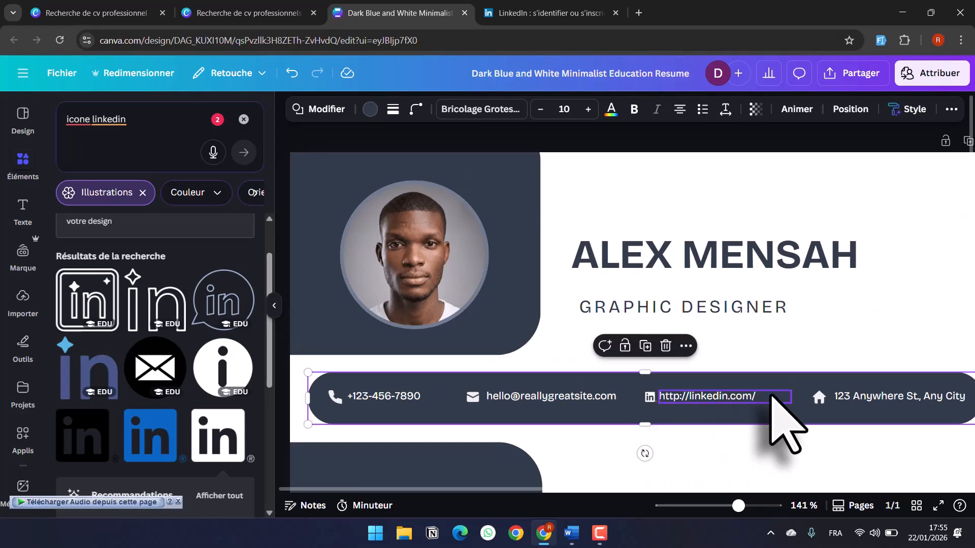
double_click(757, 397)
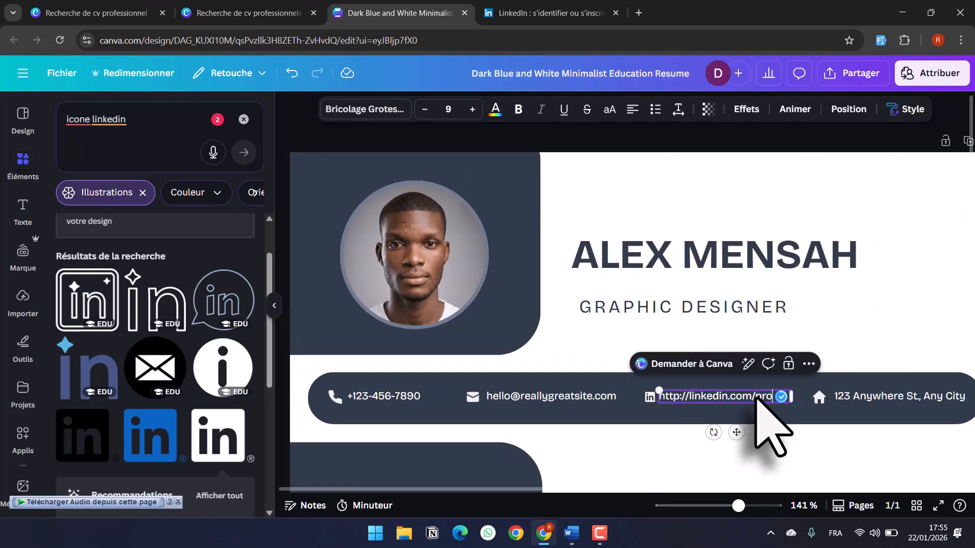
type("prole")
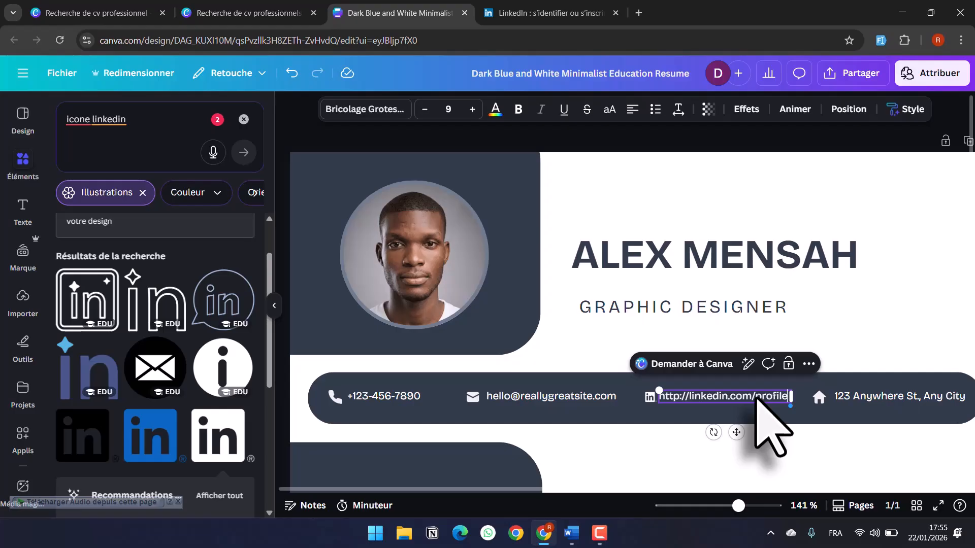
left_click(909, 397)
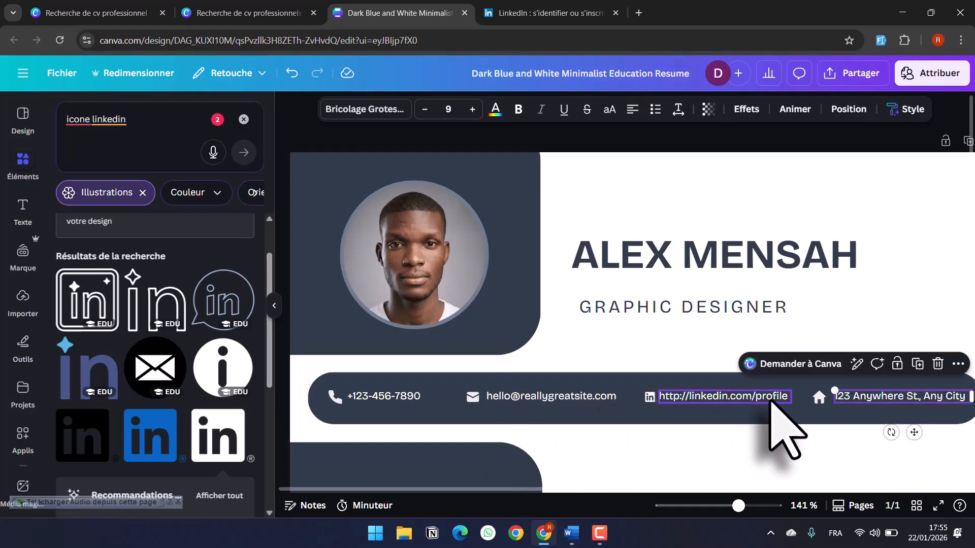
left_click(882, 413)
left_click(772, 397)
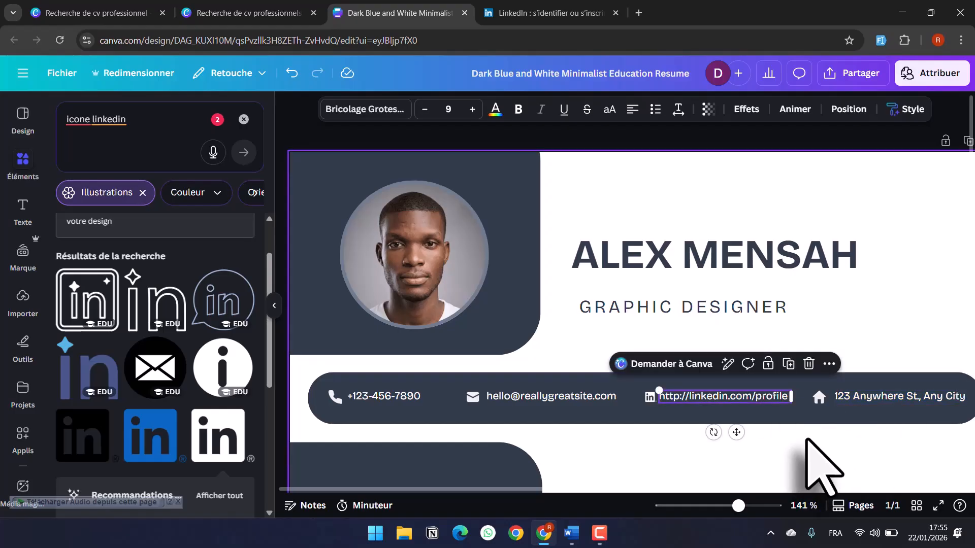
scroll(807, 441, "down", 3)
scroll(808, 441, "down", 4, "ctrl")
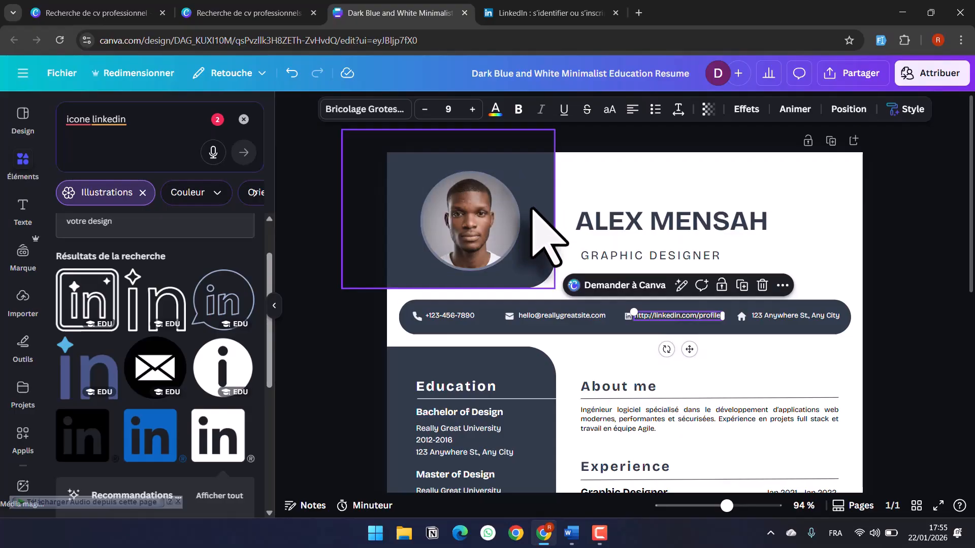
scroll(531, 208, "down", 5)
scroll(531, 208, "up", 5)
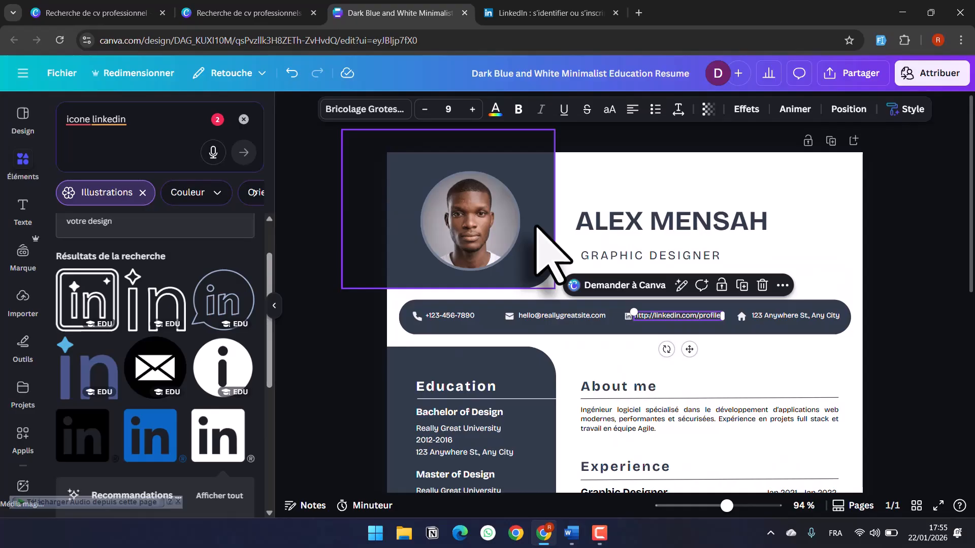
- Recolour the dark panel behind the photo to a custom lime green #CFE73B
left_click(537, 227)
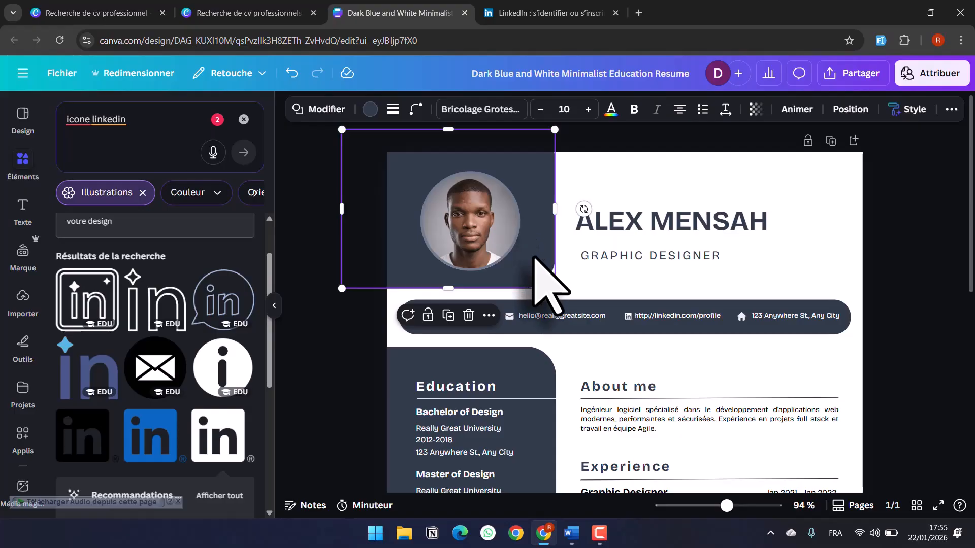
left_click(373, 115)
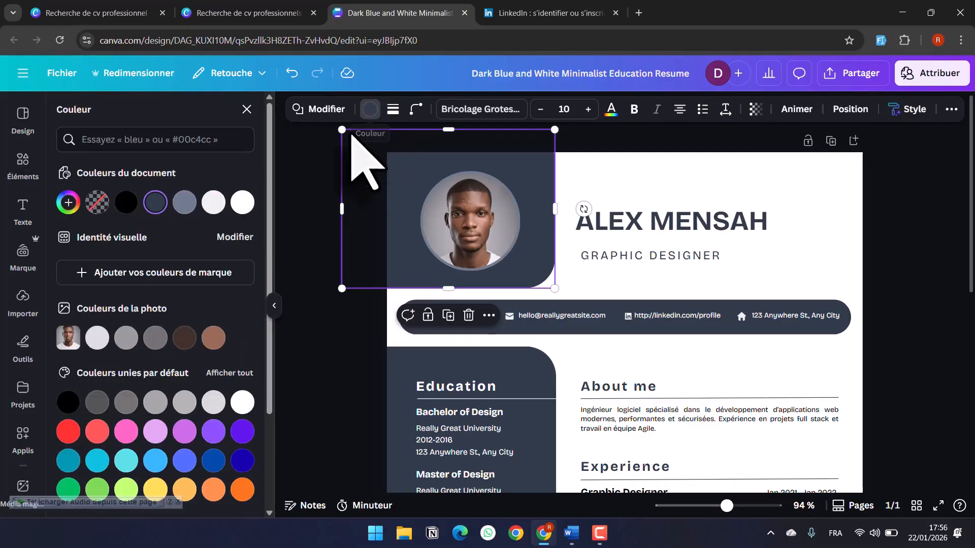
left_click(68, 202)
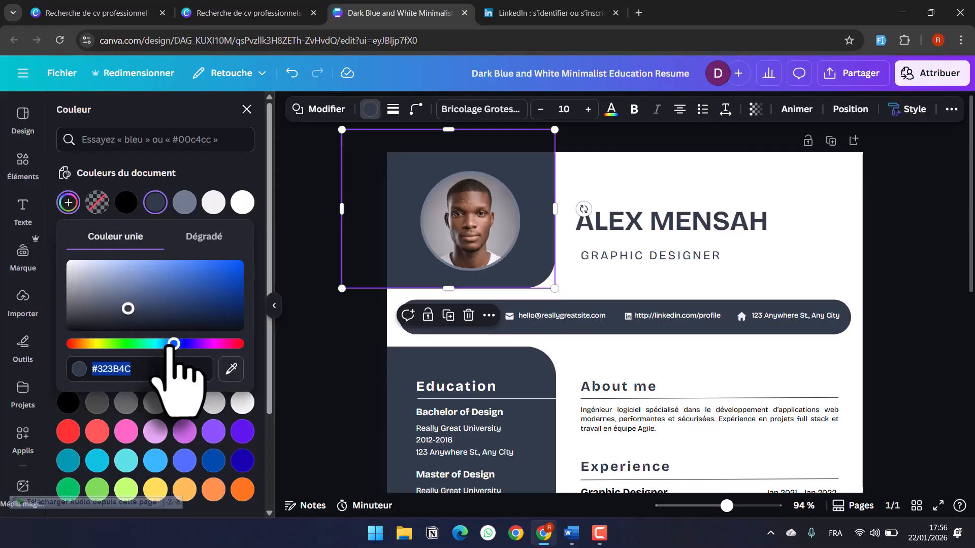
left_click_drag(173, 344, 162, 343)
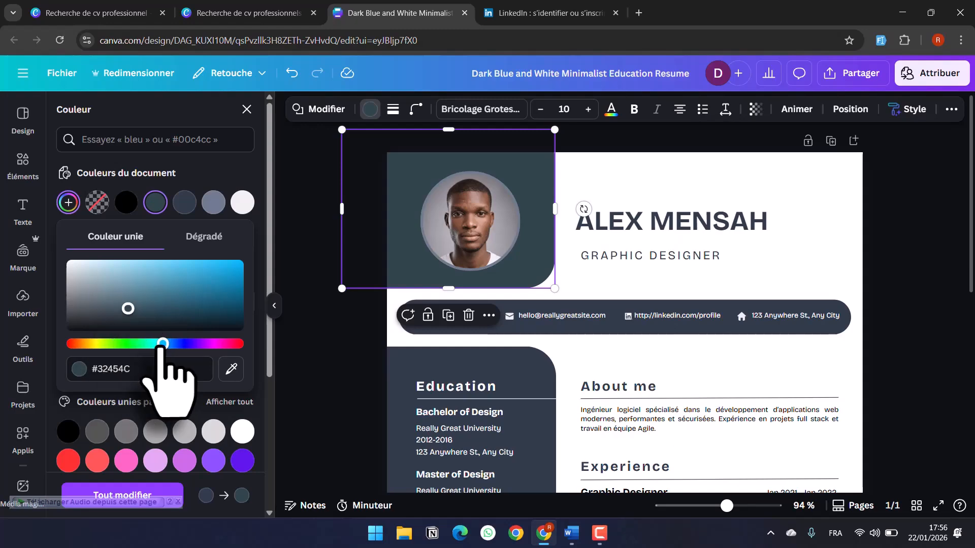
left_click_drag(162, 346, 105, 343)
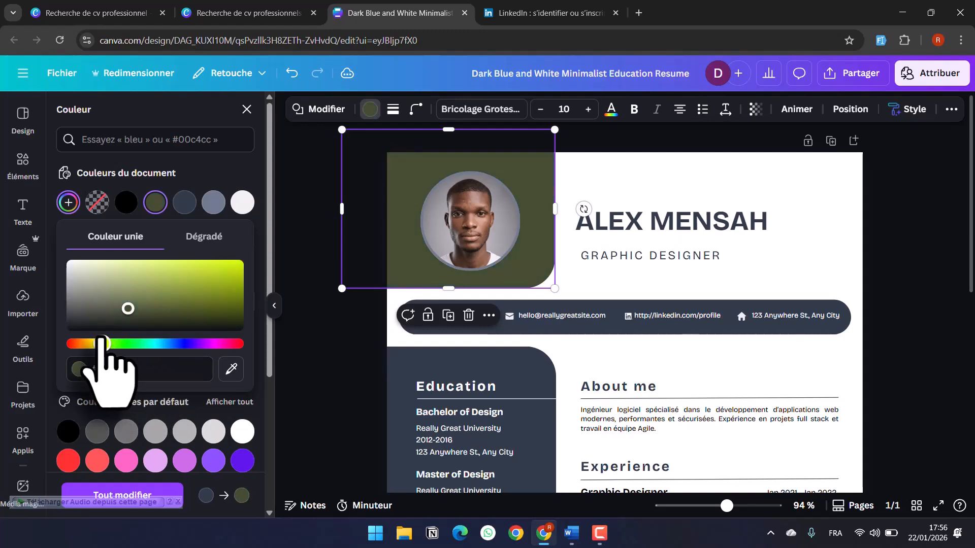
left_click_drag(128, 308, 208, 274)
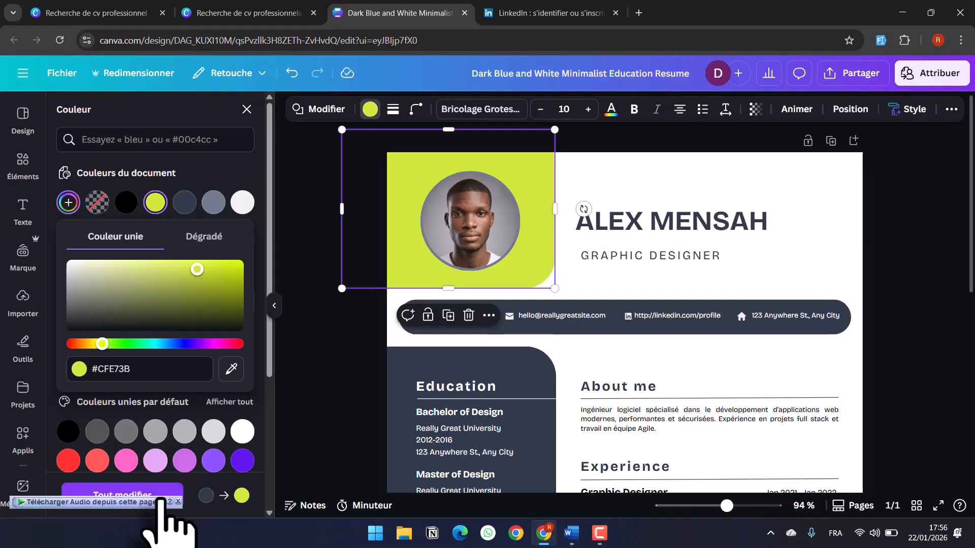
left_click(178, 502)
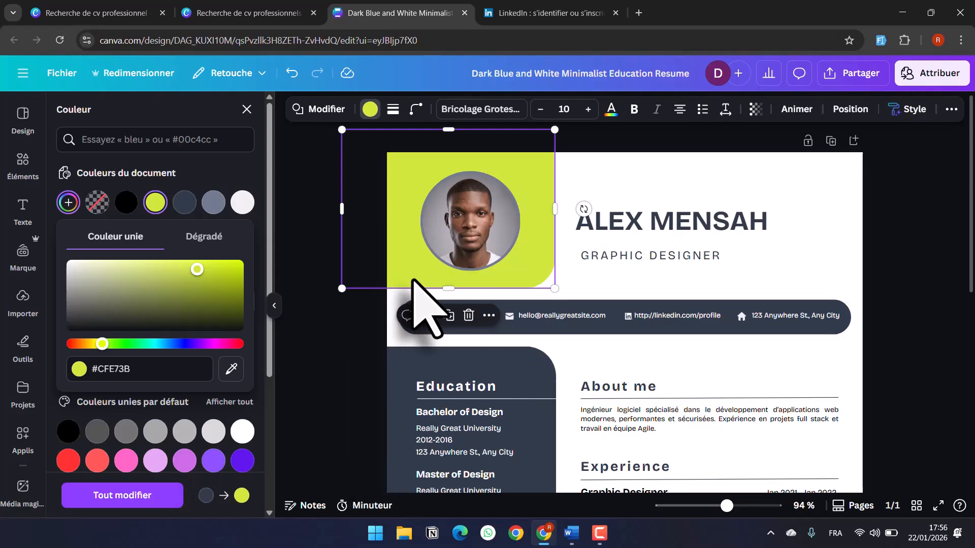
- Apply the lime green to all navy shapes, including the contact bar and Education sidebar
left_click(146, 497)
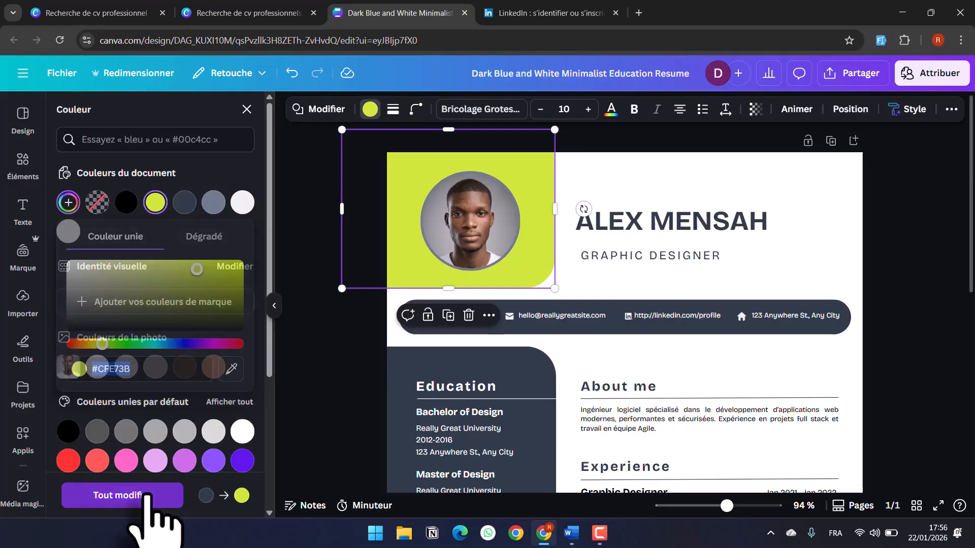
scroll(635, 351, "down", 3)
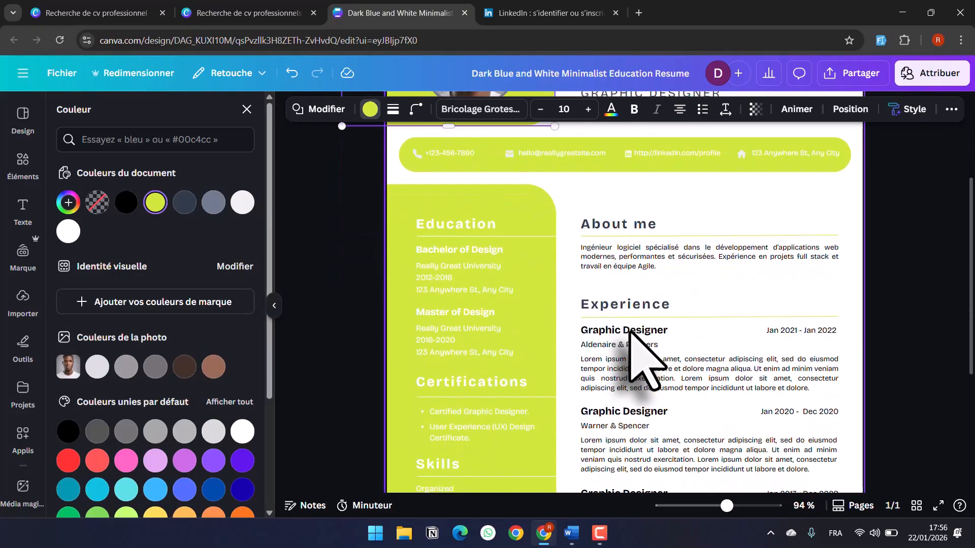
scroll(630, 331, "down", 4)
scroll(630, 333, "up", 7)
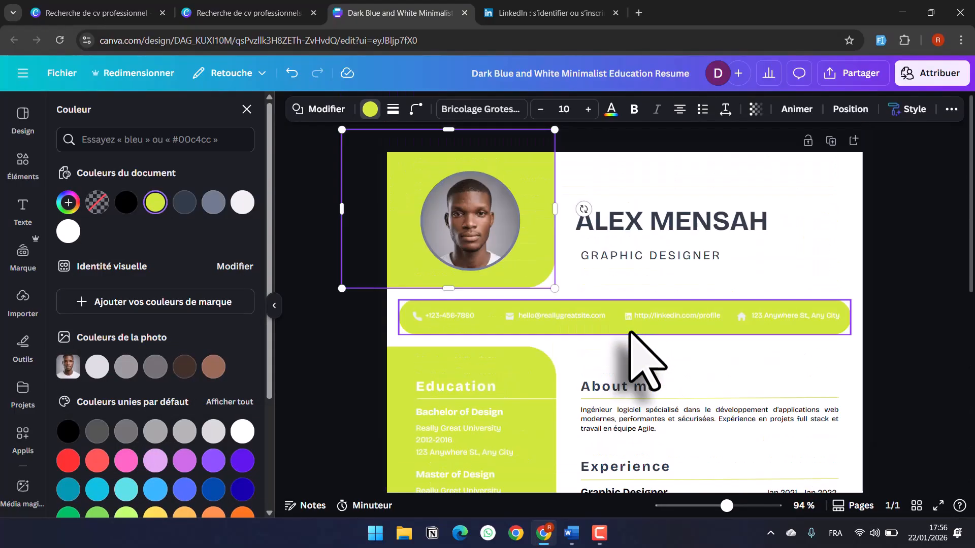
scroll(629, 335, "down", 2)
scroll(633, 333, "up", 5)
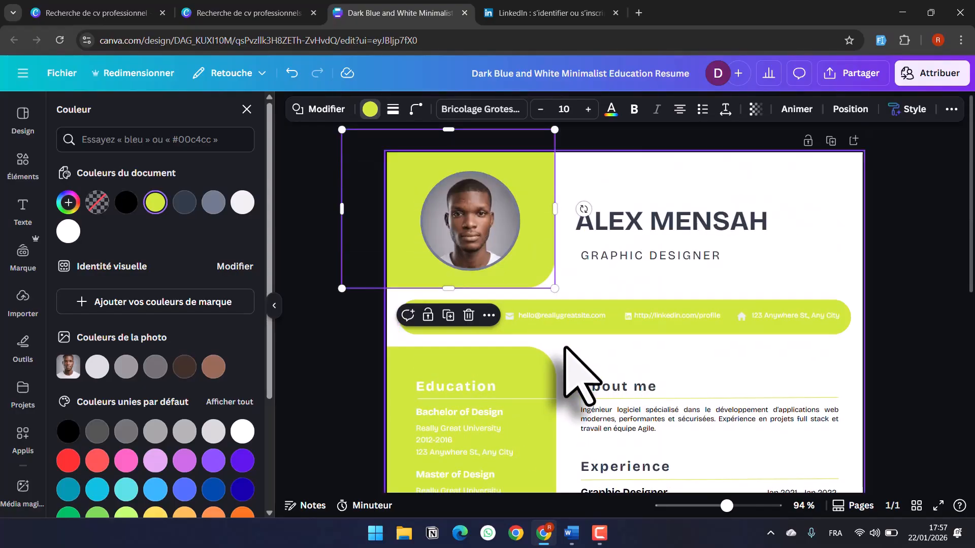
left_click(565, 348)
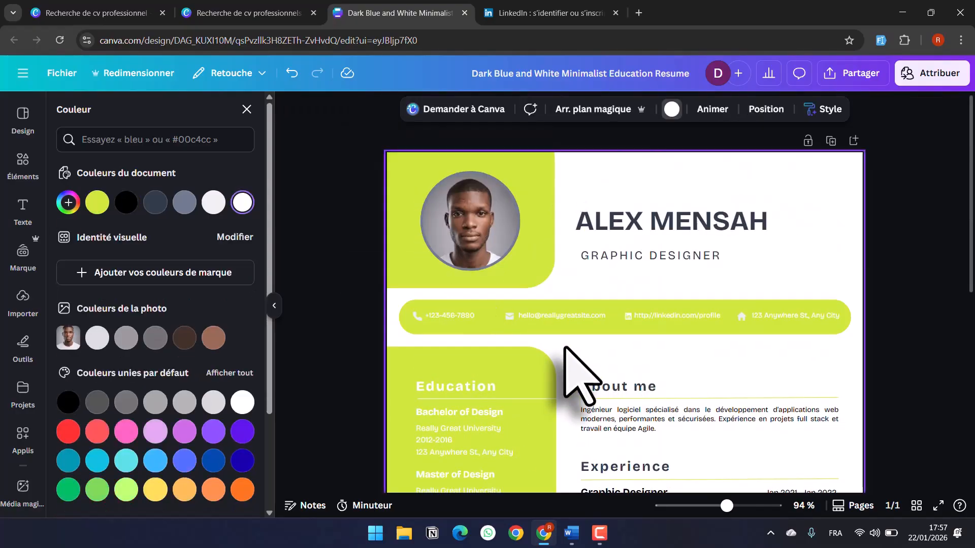
left_click(433, 317)
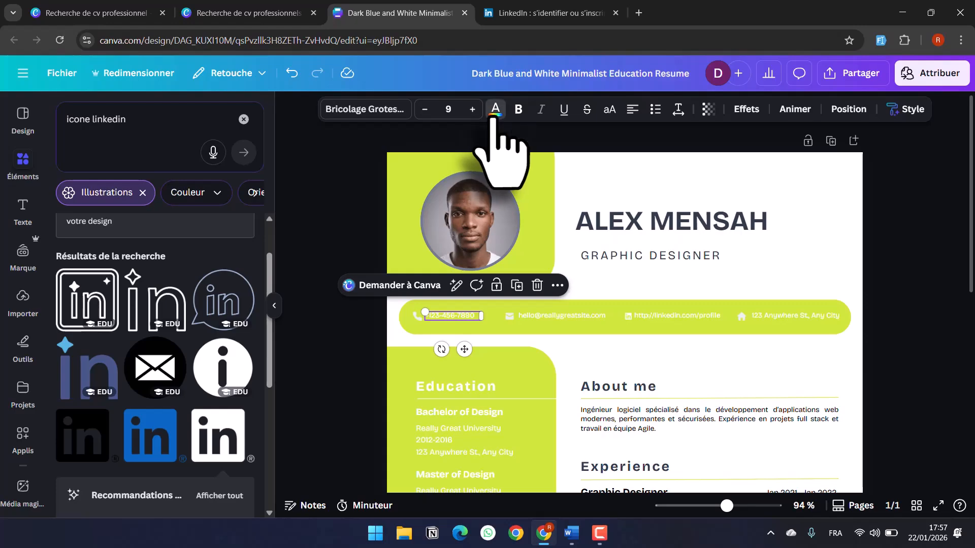
- Change all white resume text, including contact details and Education, to black #000000
left_click(496, 110)
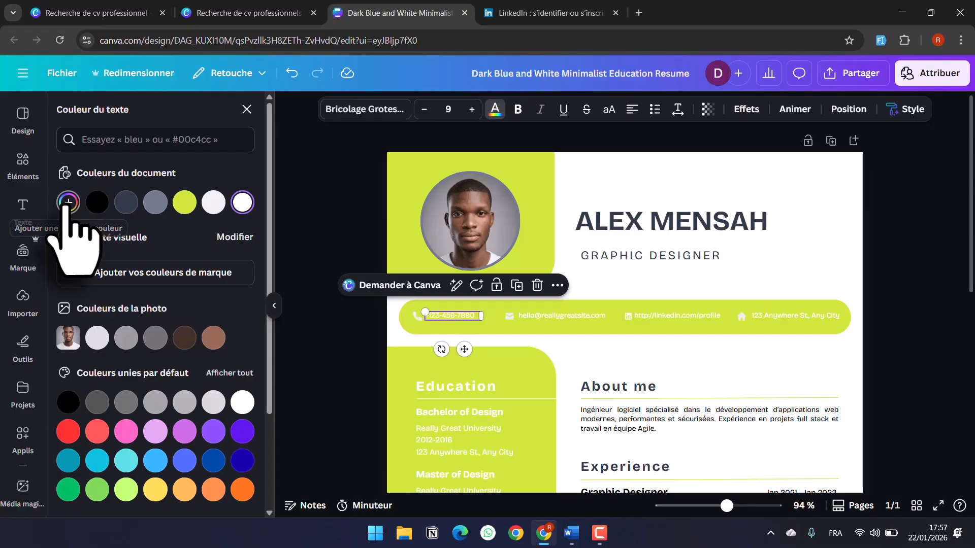
left_click(68, 203)
left_click_drag(70, 263, 72, 328)
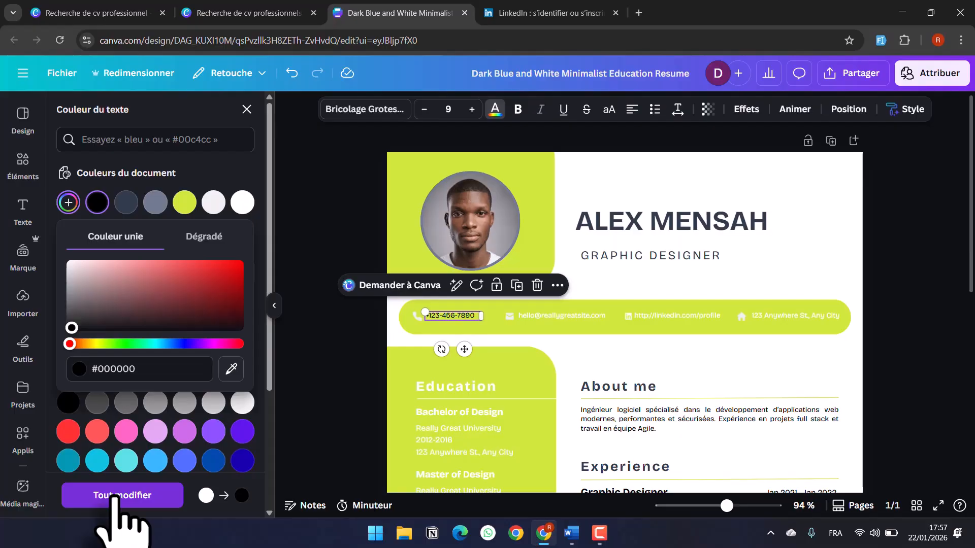
left_click(113, 492)
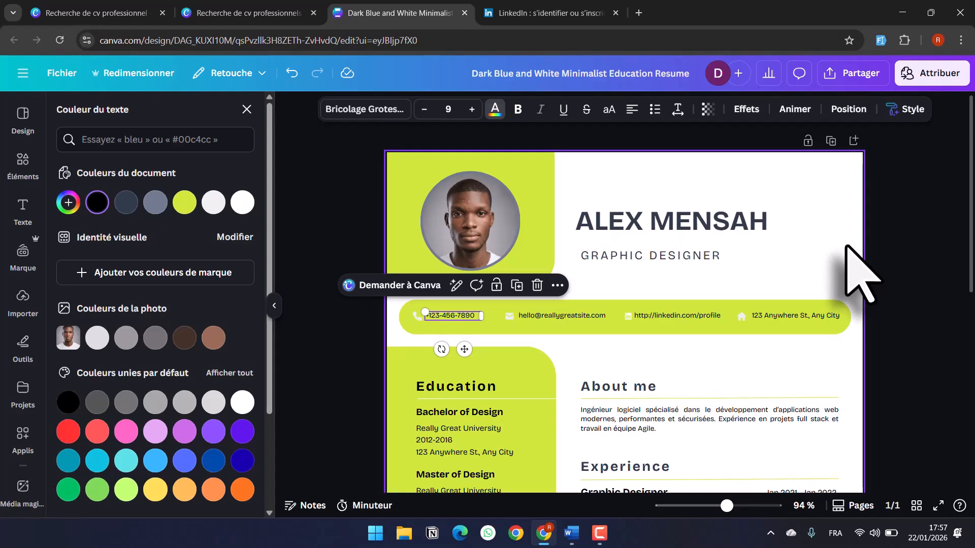
scroll(846, 247, "down", 5)
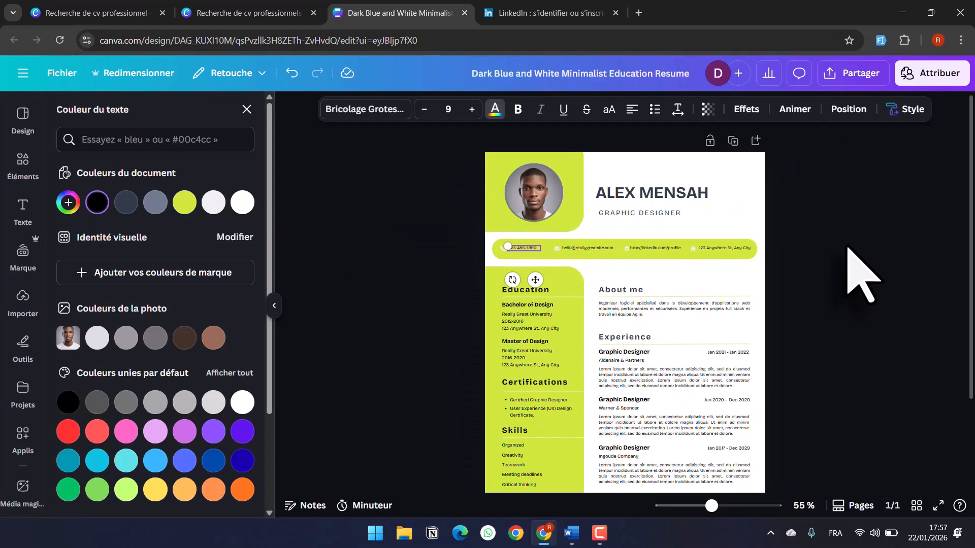
left_click(668, 286)
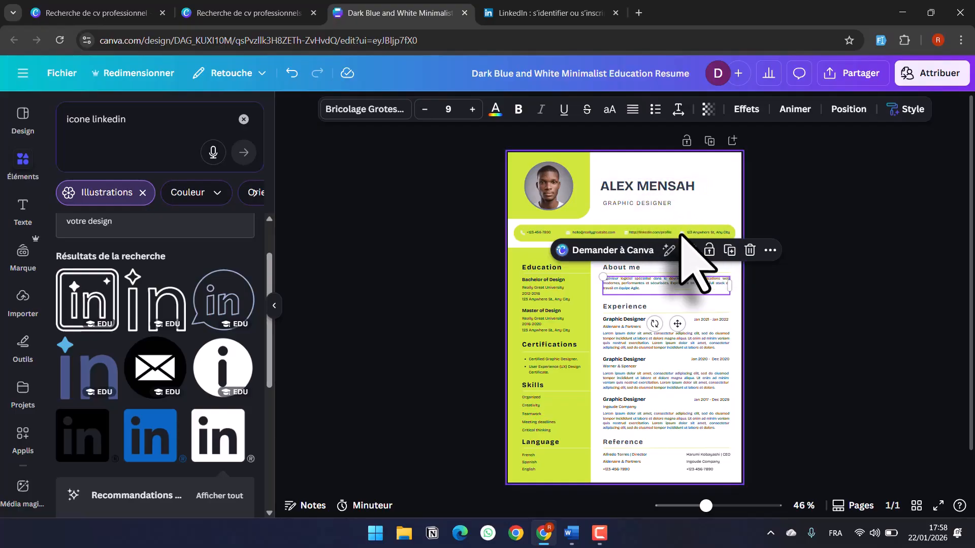
left_click(616, 309)
double_click(614, 309)
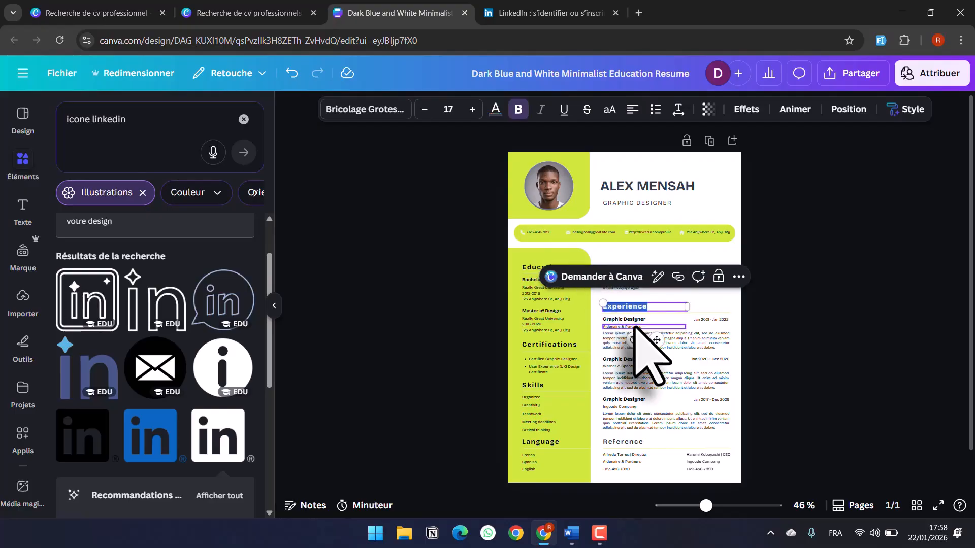
left_click(616, 345)
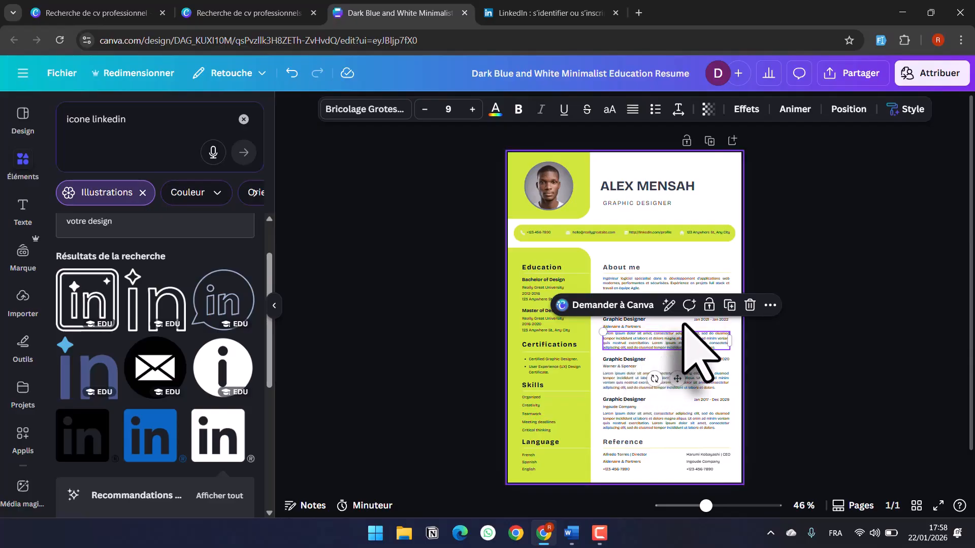
left_click(757, 343)
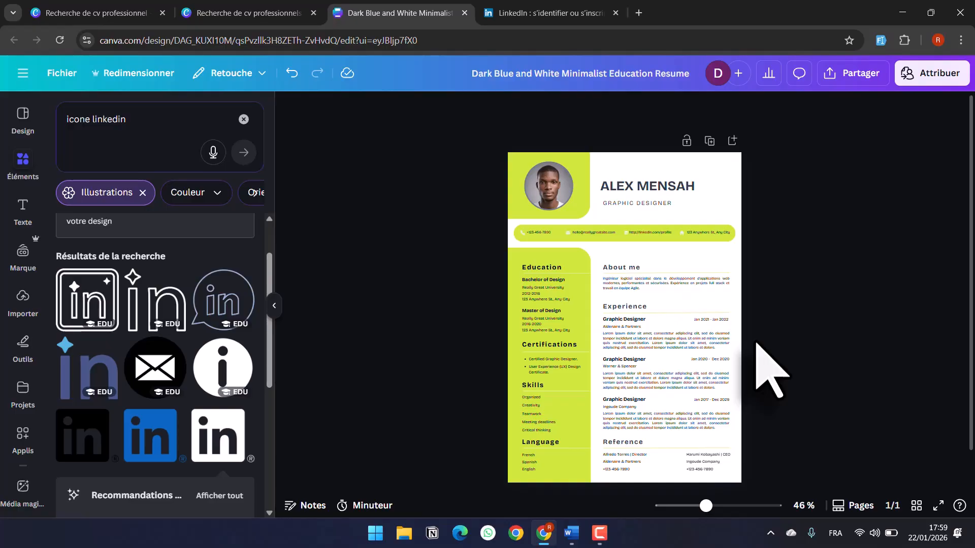
- Open the resume's download options from Partager with PDF standard as the file type
left_click(858, 81)
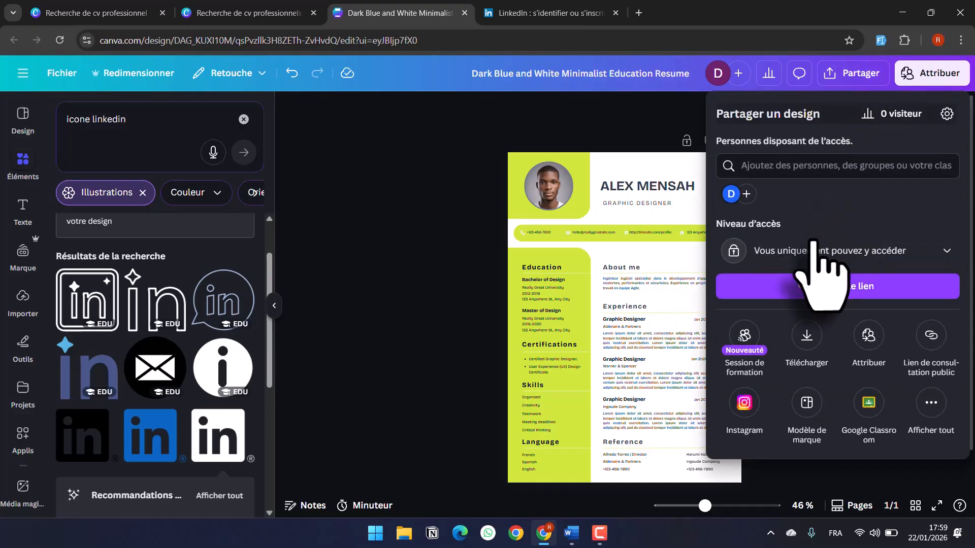
left_click(809, 335)
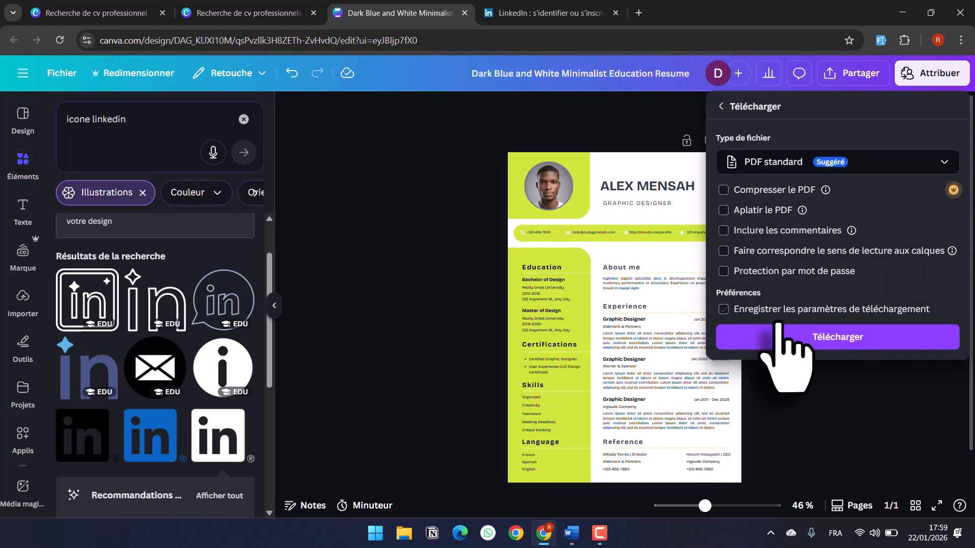